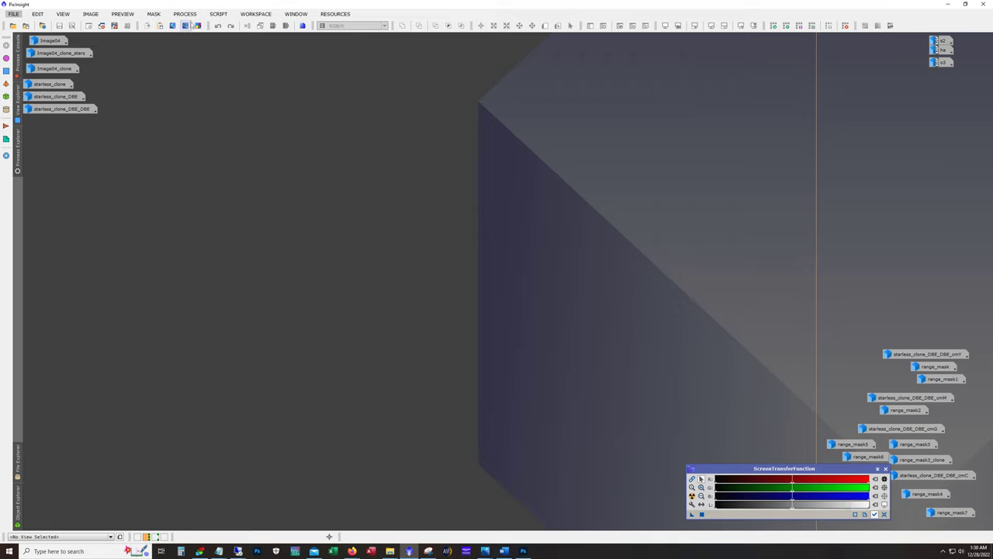
- Review the WeightedBatchPreprocessing post-process settings and master lights, then close the script
{"action": "left_click", "coordinate": [224, 14]}
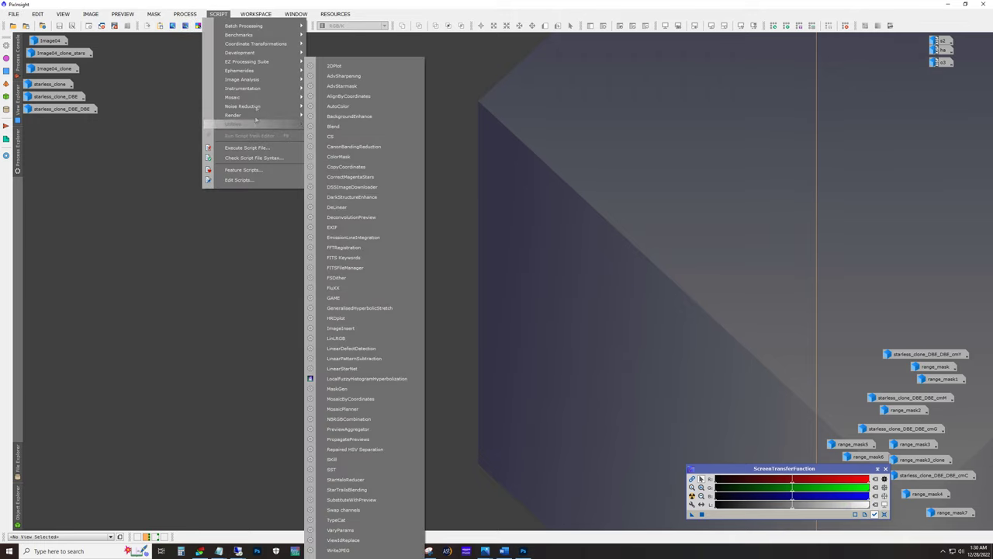
{"action": "mouse_move", "coordinate": [244, 26]}
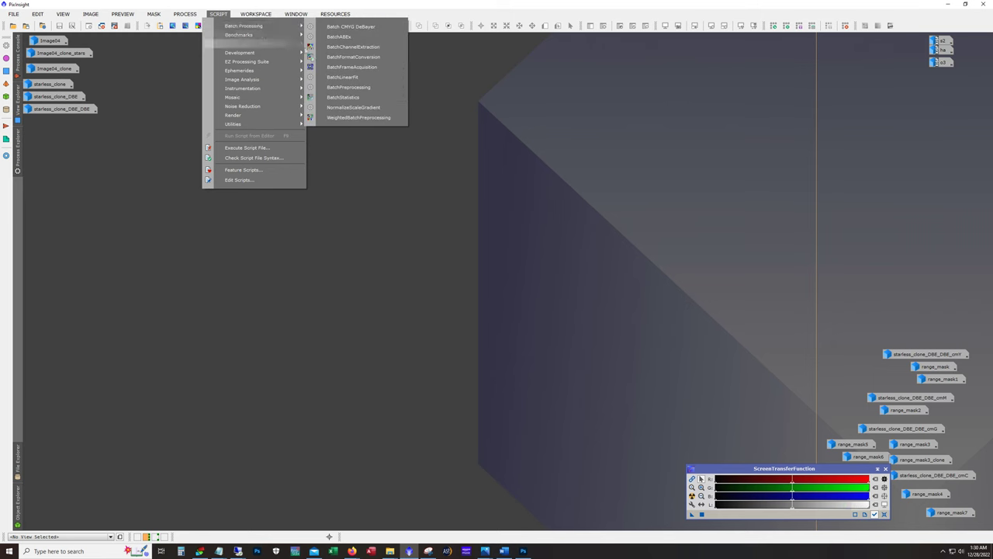
{"action": "left_click", "coordinate": [338, 118]}
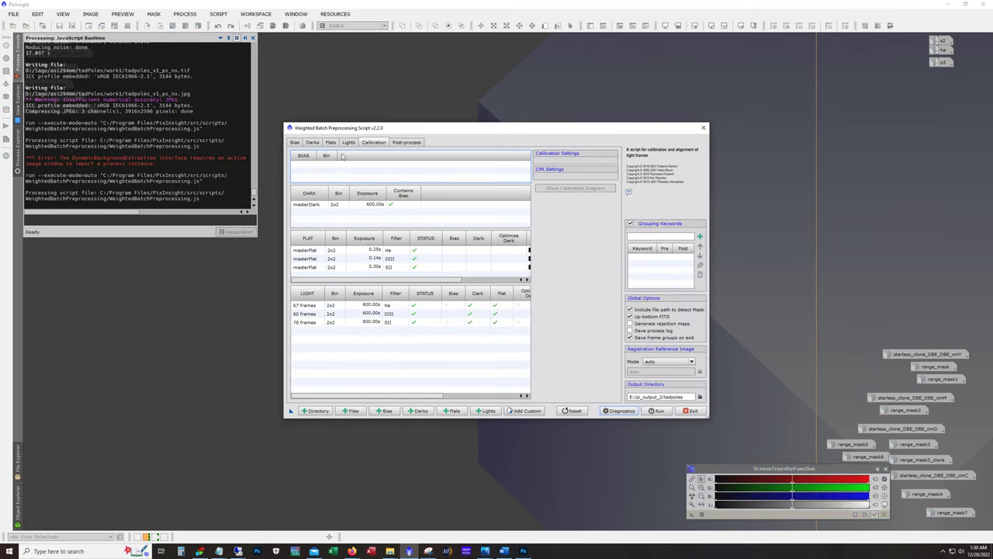
{"action": "left_click", "coordinate": [402, 143]}
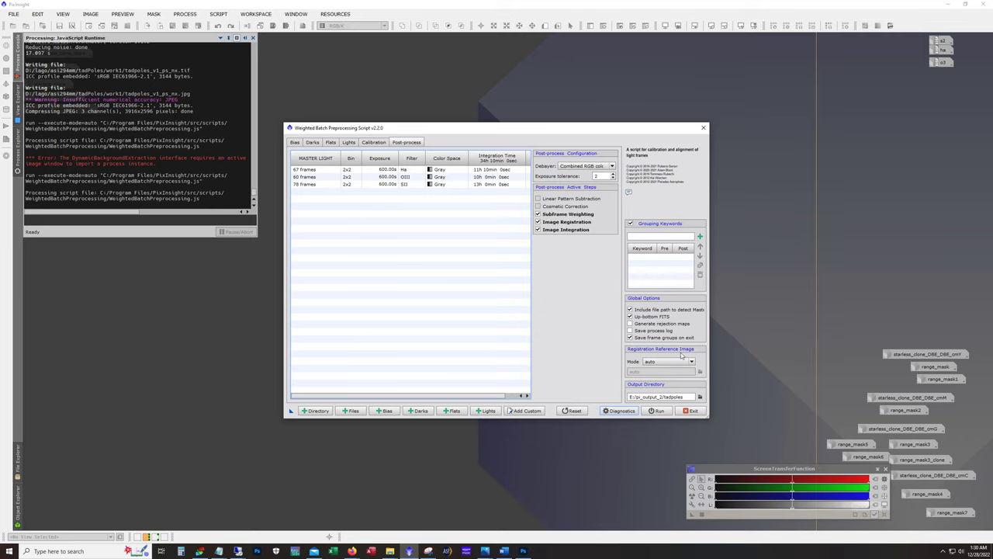
{"action": "left_click", "coordinate": [691, 411]}
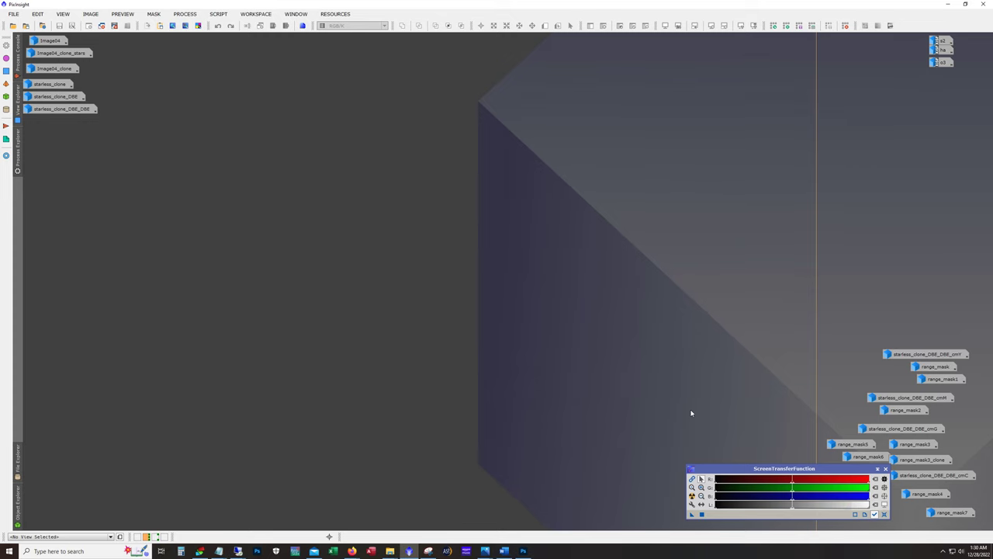
- Open the s2 master light, enlarge and inspect it, then return it to an icon
{"action": "double_click", "coordinate": [941, 40]}
{"action": "left_click_drag", "start_coordinate": [241, 37], "coordinate": [352, 47]}
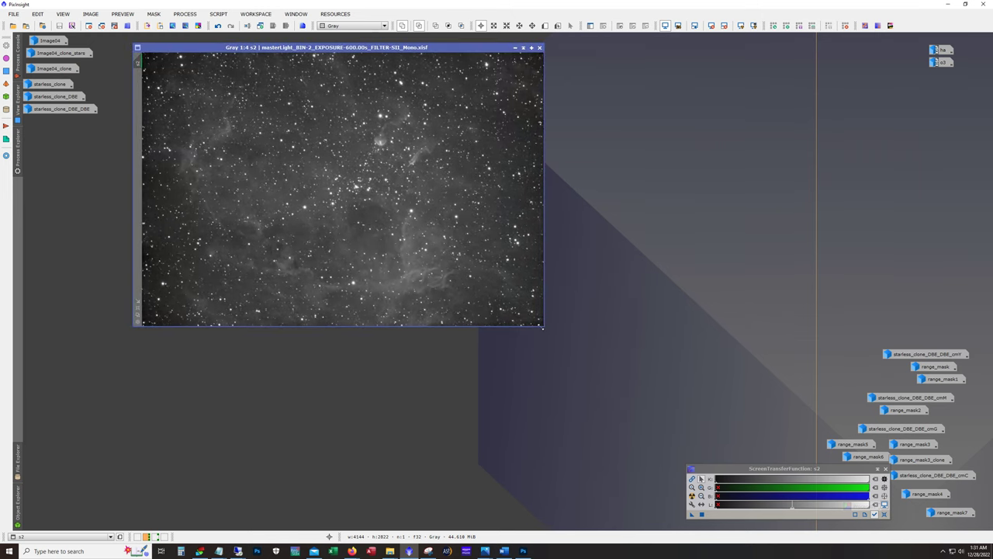
{"action": "left_click_drag", "start_coordinate": [542, 327], "coordinate": [708, 450]}
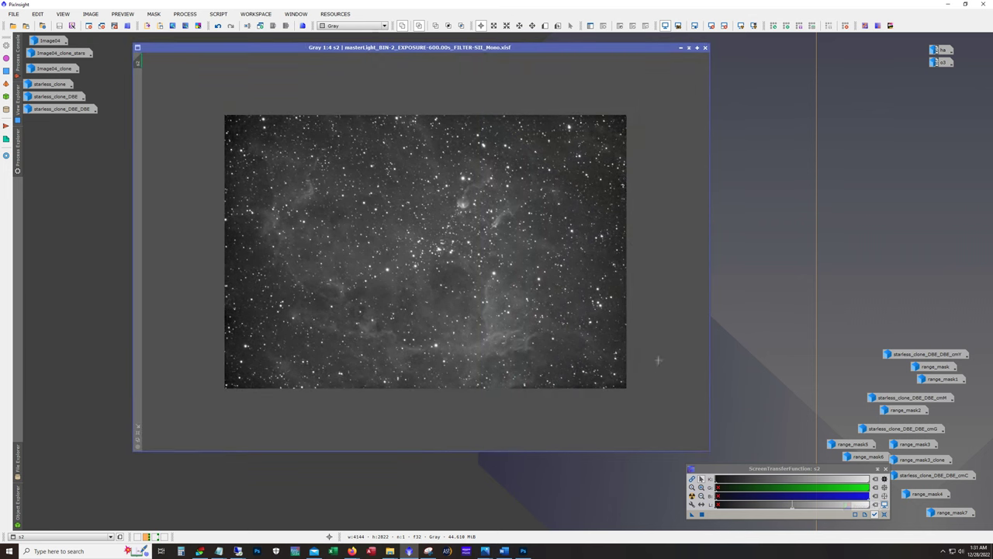
{"action": "scroll", "coordinate": [576, 258], "scroll_direction": "up", "scroll_amount": 2}
{"action": "scroll", "coordinate": [544, 328], "scroll_direction": "up", "scroll_amount": 1}
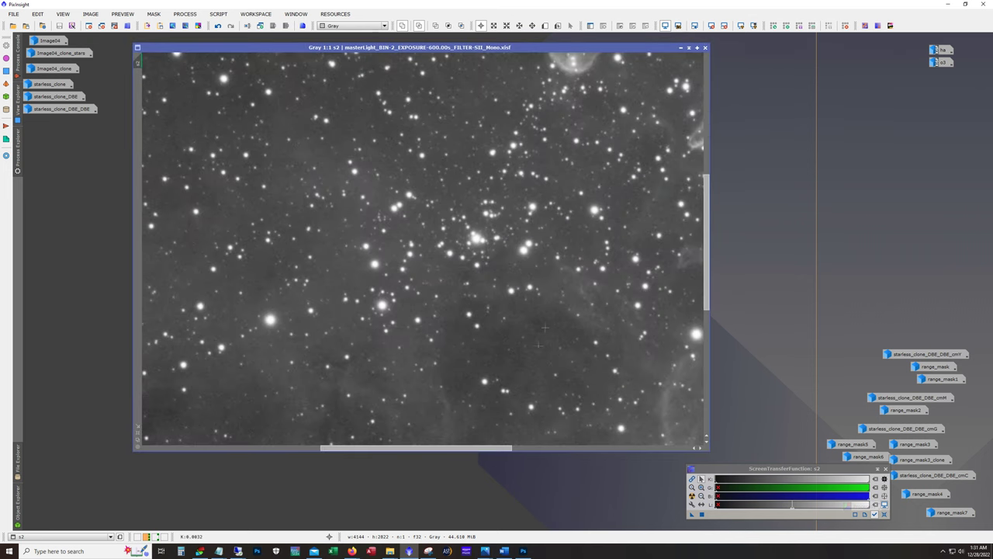
{"action": "scroll", "coordinate": [652, 310], "scroll_direction": "right", "scroll_amount": 3}
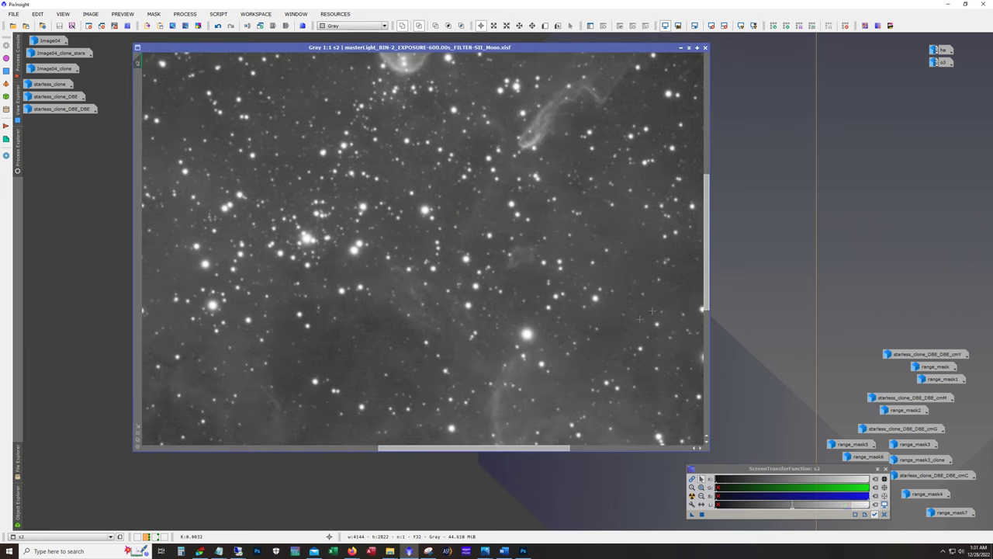
{"action": "scroll", "coordinate": [698, 299], "scroll_direction": "up", "scroll_amount": 3}
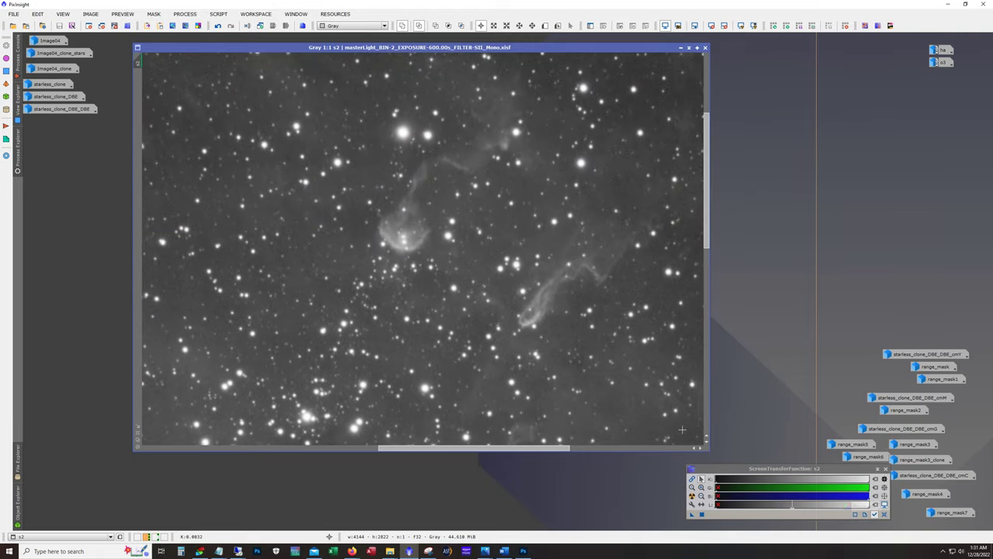
{"action": "left_click_drag", "start_coordinate": [706, 228], "coordinate": [727, 383]}
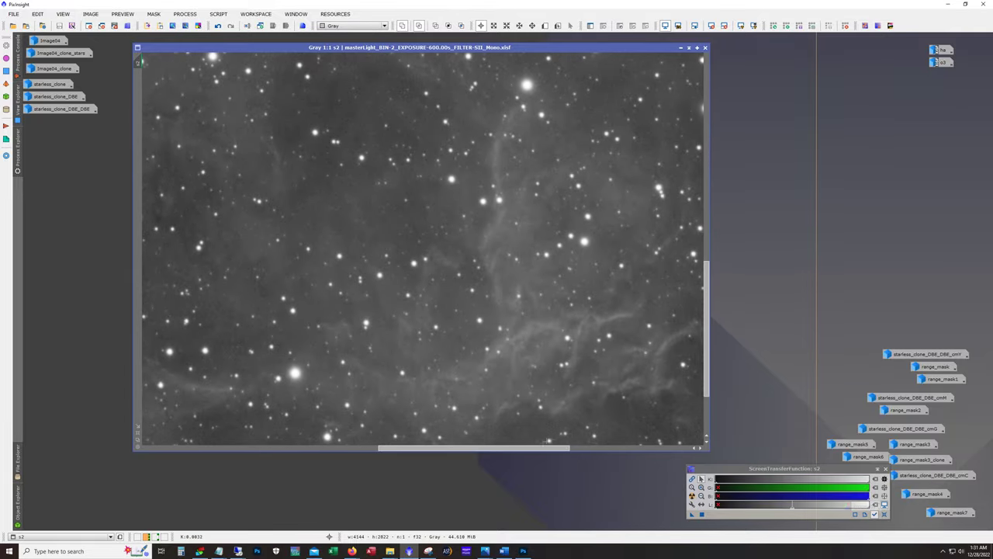
{"action": "left_click_drag", "start_coordinate": [727, 382], "coordinate": [706, 405]}
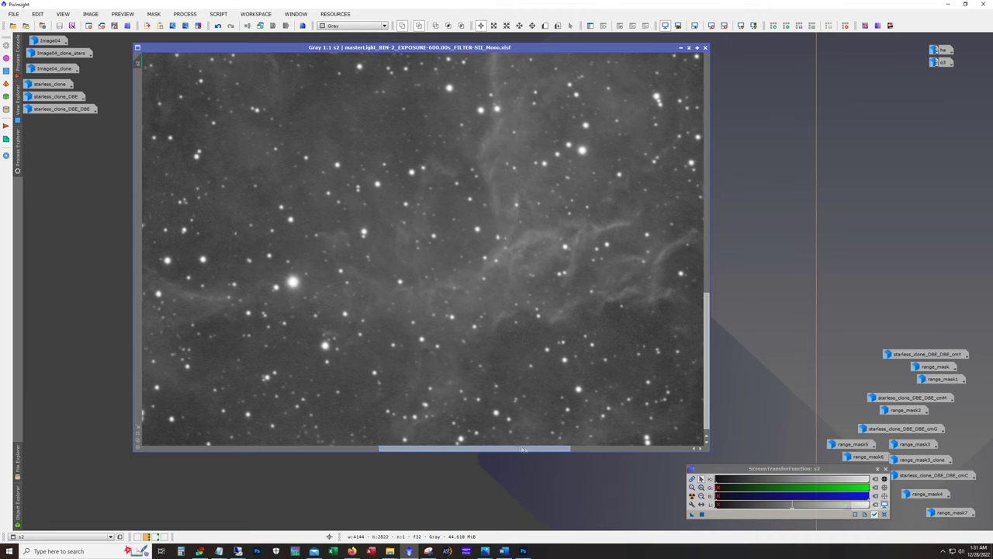
{"action": "mouse_move", "coordinate": [520, 451]}
{"action": "left_mouse_down"}
{"action": "mouse_move", "coordinate": [606, 448]}
{"action": "mouse_move", "coordinate": [344, 439]}
{"action": "left_mouse_up"}
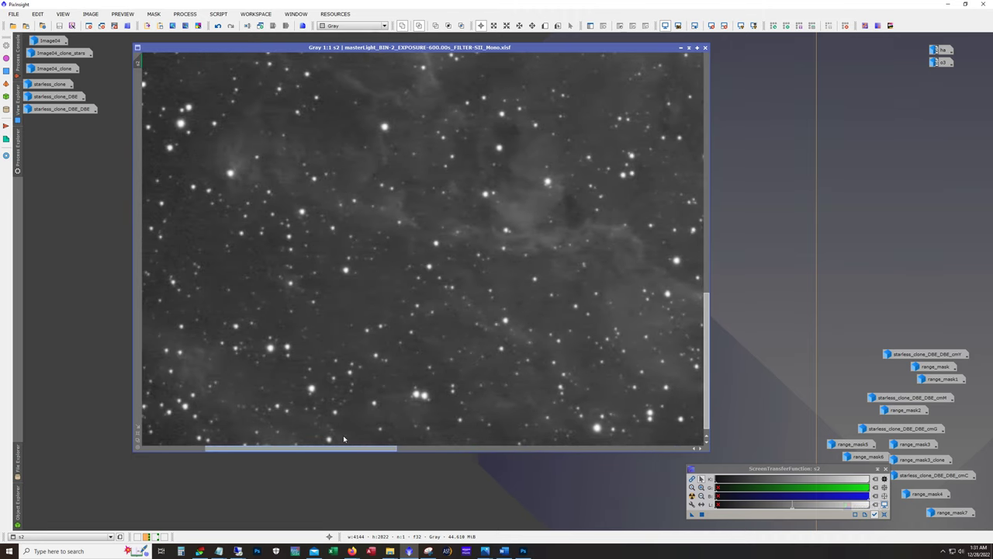
{"action": "left_click_drag", "start_coordinate": [706, 415], "coordinate": [701, 220]}
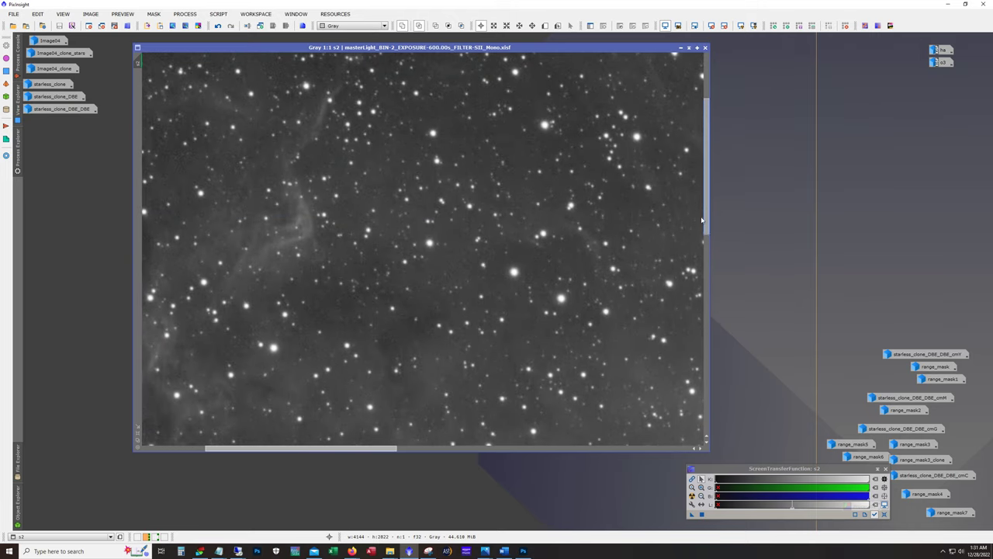
{"action": "scroll", "coordinate": [691, 186], "scroll_direction": "down", "scroll_amount": 1}
{"action": "scroll", "coordinate": [691, 171], "scroll_direction": "down", "scroll_amount": 2}
{"action": "scroll", "coordinate": [695, 140], "scroll_direction": "up", "scroll_amount": 1}
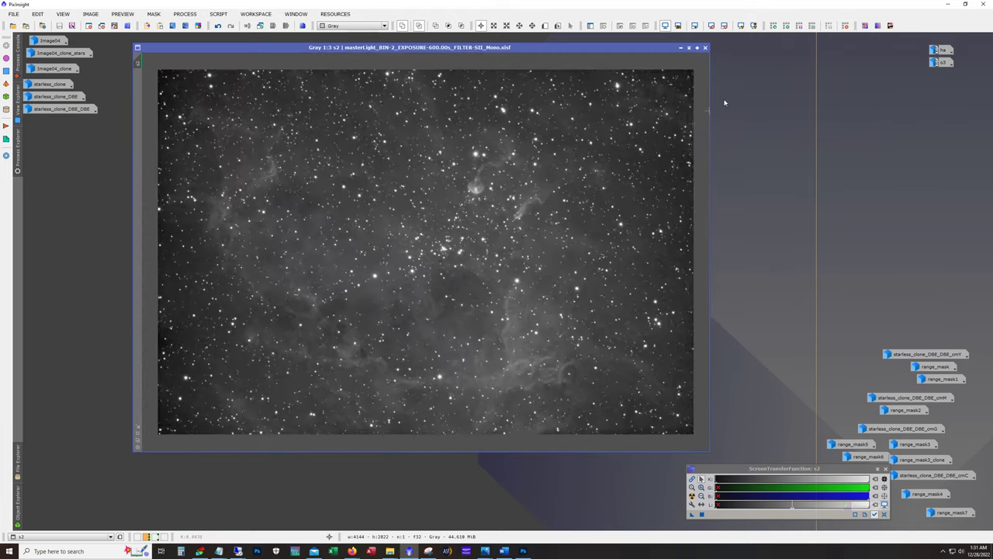
{"action": "left_click", "coordinate": [681, 48]}
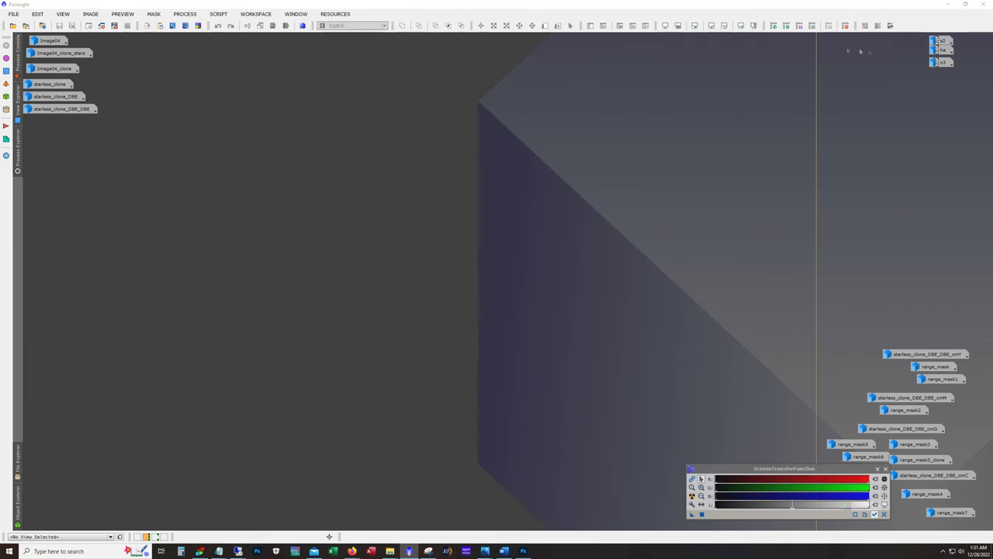
- Open the ha master light, enlarge and inspect it, then iconize it again
{"action": "double_click", "coordinate": [936, 50]}
{"action": "left_click_drag", "start_coordinate": [499, 101], "coordinate": [389, 58]}
{"action": "left_click_drag", "start_coordinate": [561, 335], "coordinate": [757, 468]}
{"action": "scroll", "coordinate": [575, 338], "scroll_direction": "up", "scroll_amount": 1}
{"action": "scroll", "coordinate": [575, 339], "scroll_direction": "up", "scroll_amount": 1}
{"action": "scroll", "coordinate": [575, 338], "scroll_direction": "up", "scroll_amount": 1}
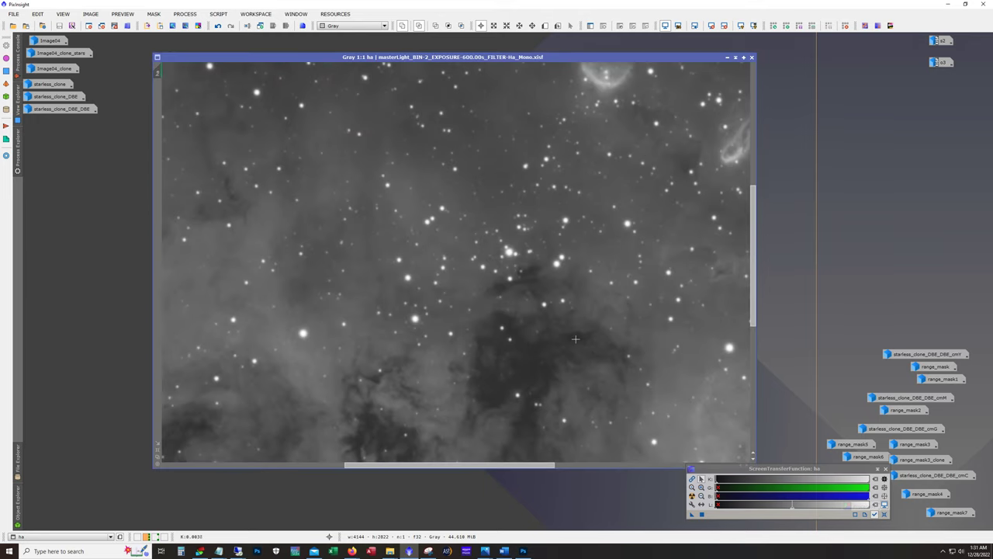
{"action": "left_click_drag", "start_coordinate": [541, 465], "coordinate": [599, 465]}
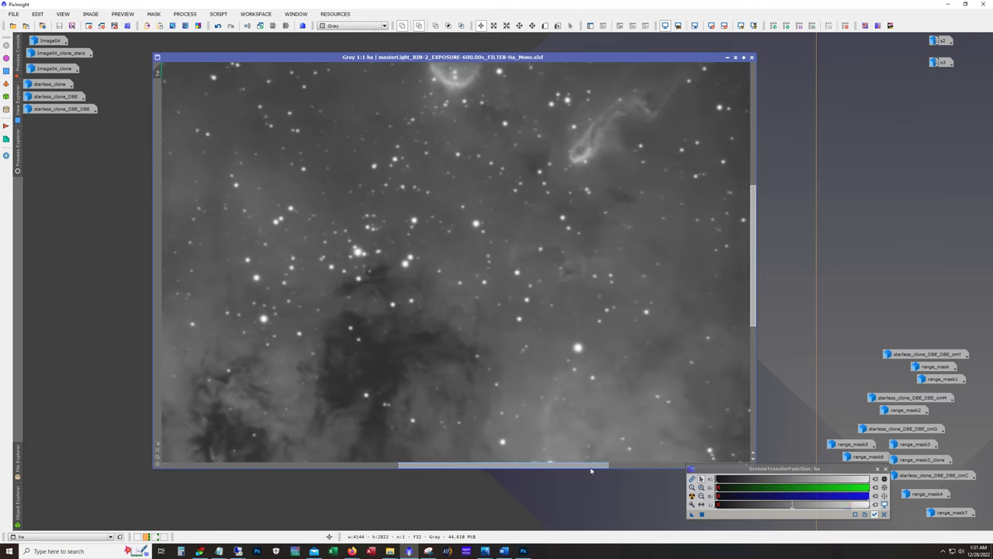
{"action": "left_click_drag", "start_coordinate": [749, 303], "coordinate": [750, 243]}
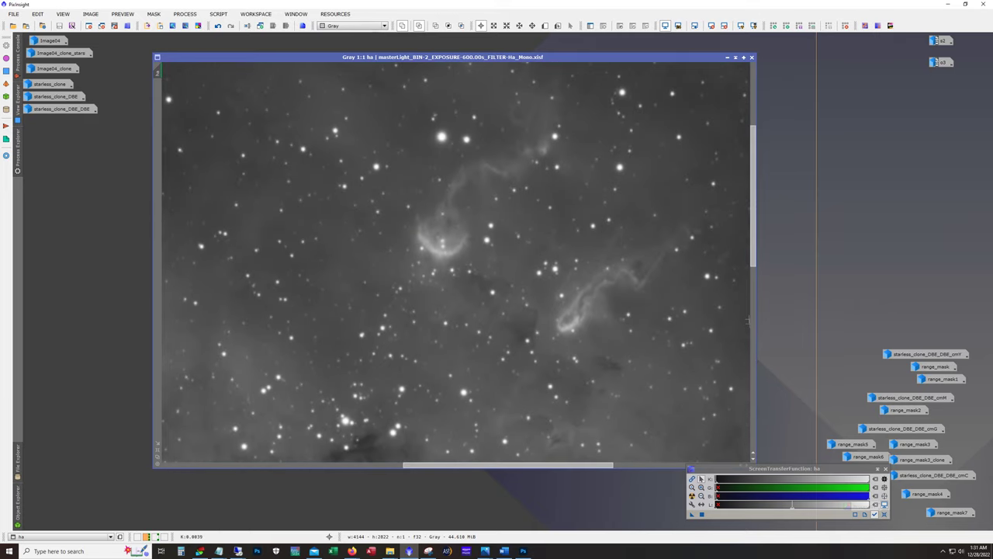
{"action": "left_click", "coordinate": [756, 342]}
{"action": "left_click", "coordinate": [756, 342]}
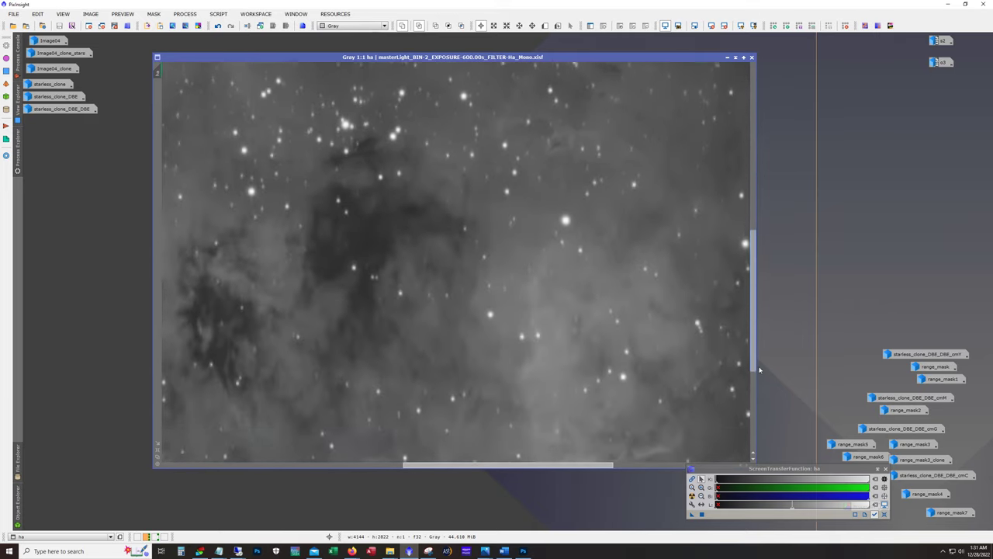
{"action": "left_click_drag", "start_coordinate": [562, 468], "coordinate": [414, 464]}
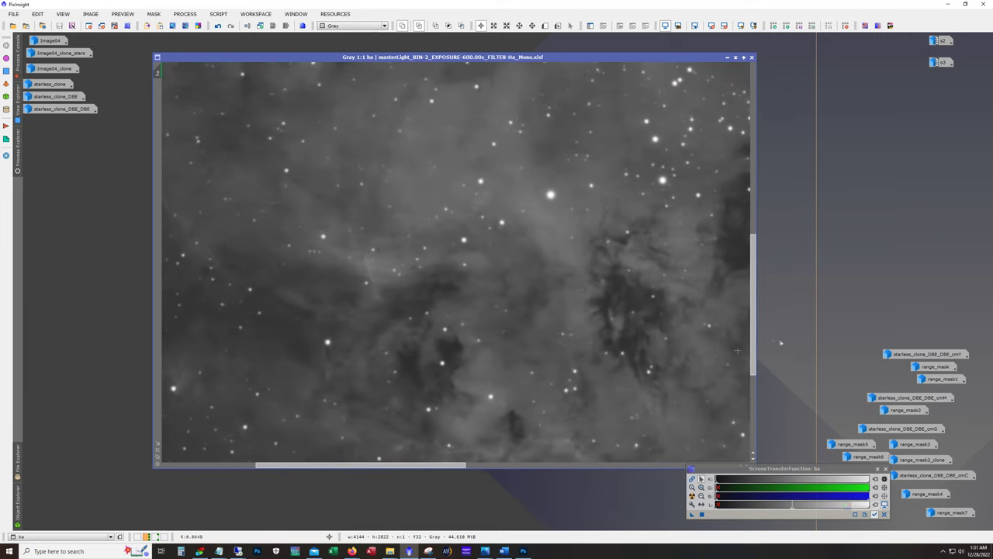
{"action": "left_click", "coordinate": [752, 416]}
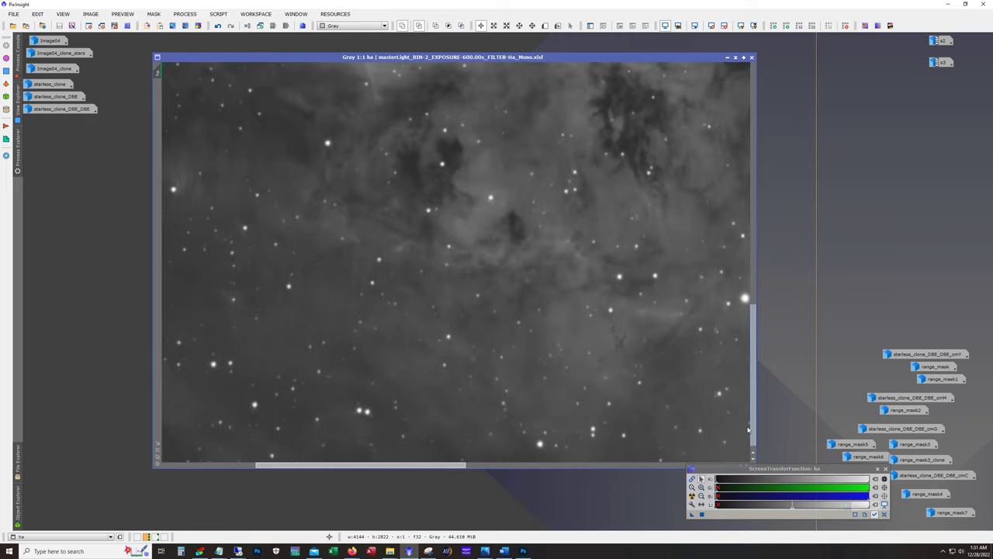
{"action": "left_click_drag", "start_coordinate": [454, 465], "coordinate": [648, 466]}
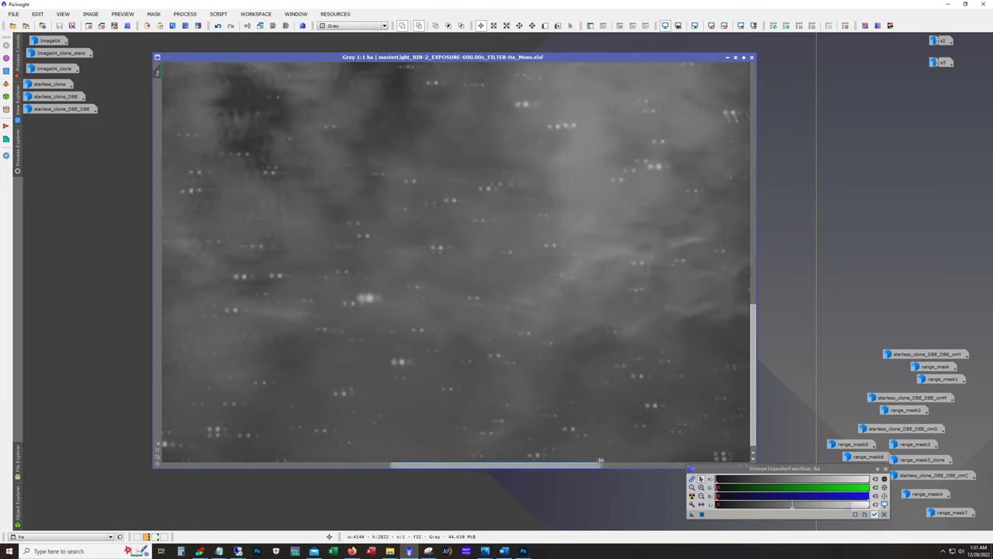
{"action": "scroll", "coordinate": [536, 334], "scroll_direction": "down", "scroll_amount": 2}
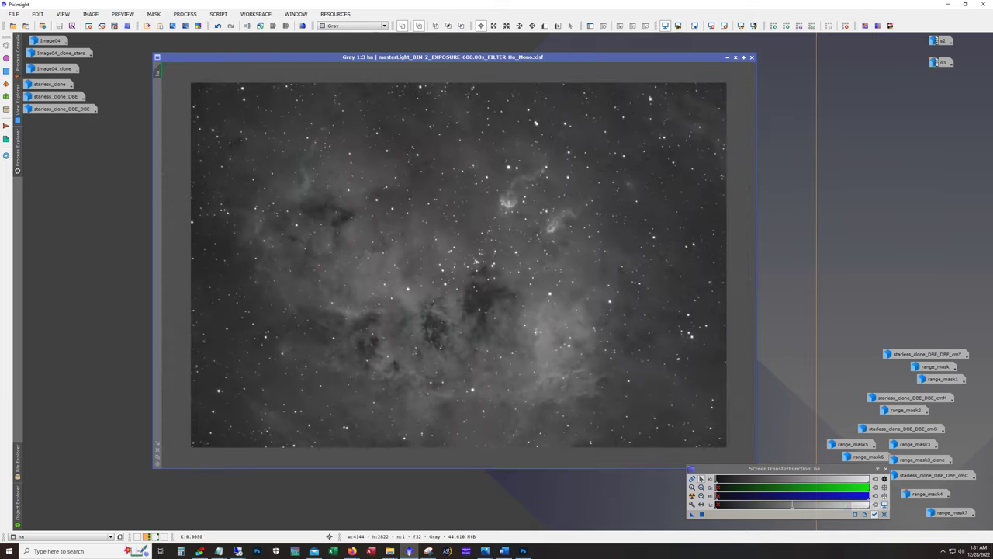
{"action": "left_click", "coordinate": [727, 57]}
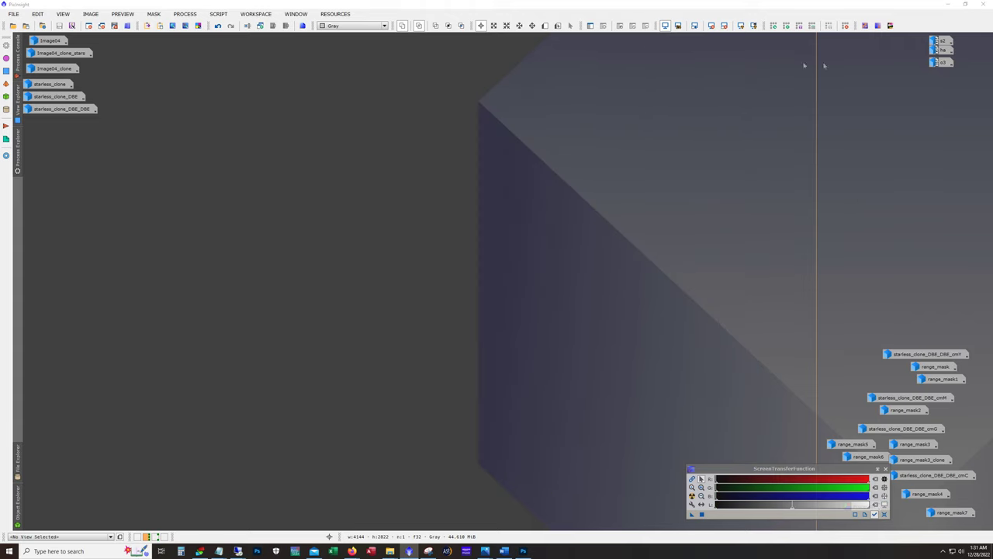
- Open the o3 master light, enlarge and inspect it, then collapse it to an icon
{"action": "double_click", "coordinate": [941, 62]}
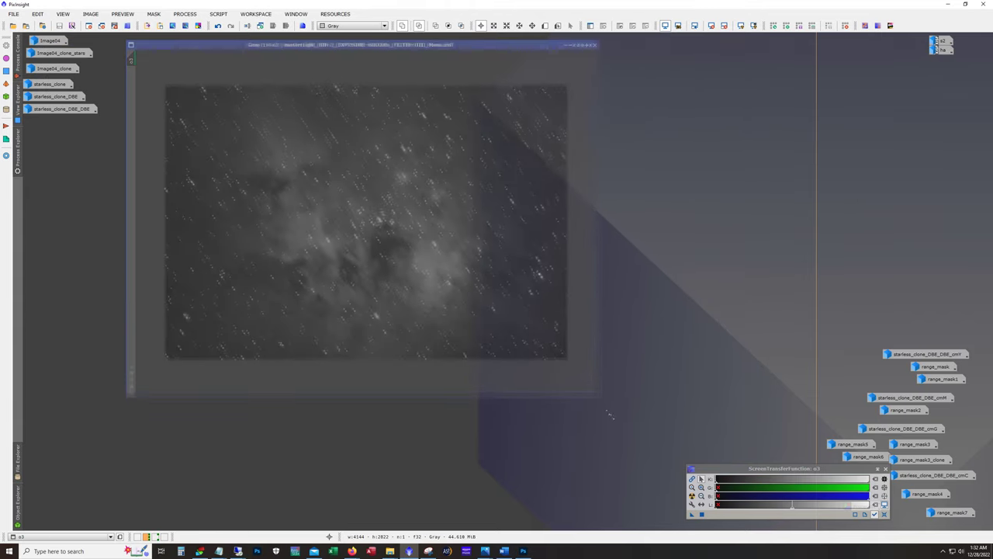
{"action": "left_click_drag", "start_coordinate": [538, 324], "coordinate": [706, 464]}
{"action": "scroll", "coordinate": [609, 348], "scroll_direction": "up", "scroll_amount": 1}
{"action": "scroll", "coordinate": [609, 348], "scroll_direction": "up", "scroll_amount": 1}
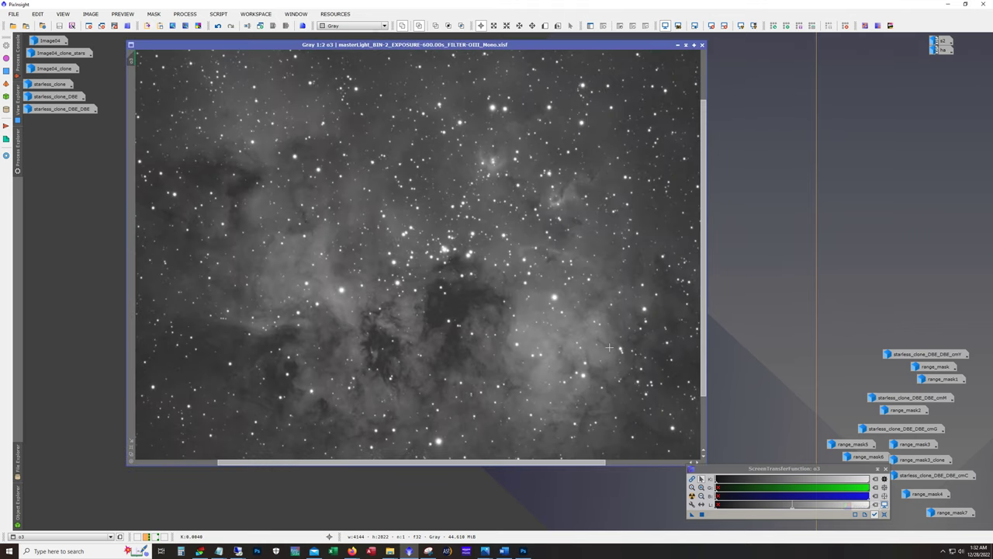
{"action": "scroll", "coordinate": [607, 342], "scroll_direction": "up", "scroll_amount": 1}
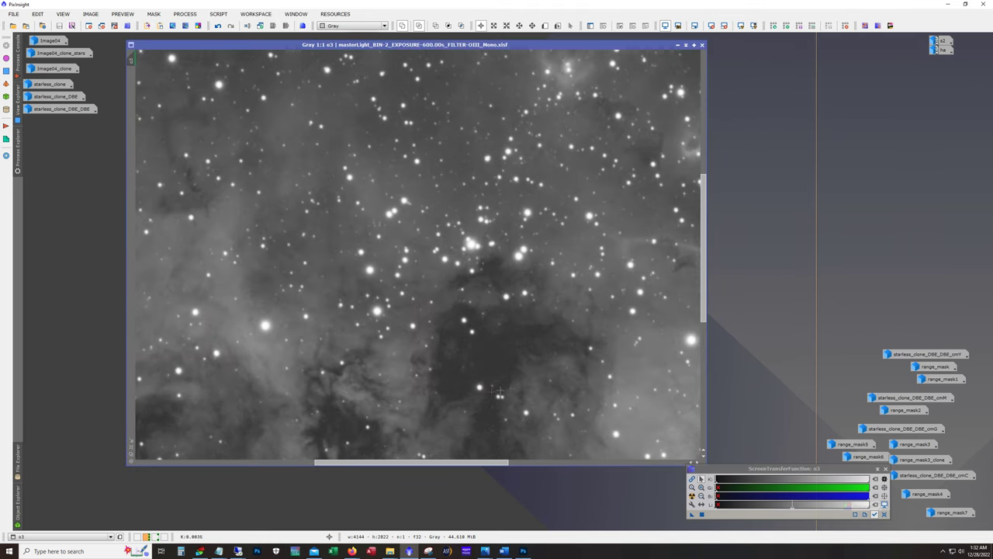
{"action": "left_click_drag", "start_coordinate": [702, 319], "coordinate": [702, 381]}
{"action": "left_click_drag", "start_coordinate": [483, 463], "coordinate": [603, 461]}
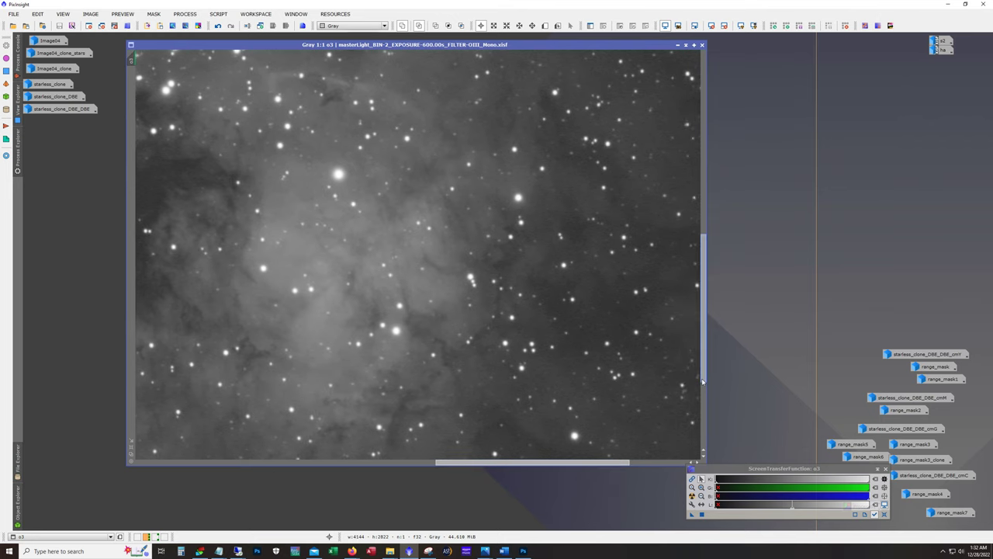
{"action": "left_click_drag", "start_coordinate": [704, 381], "coordinate": [693, 248]}
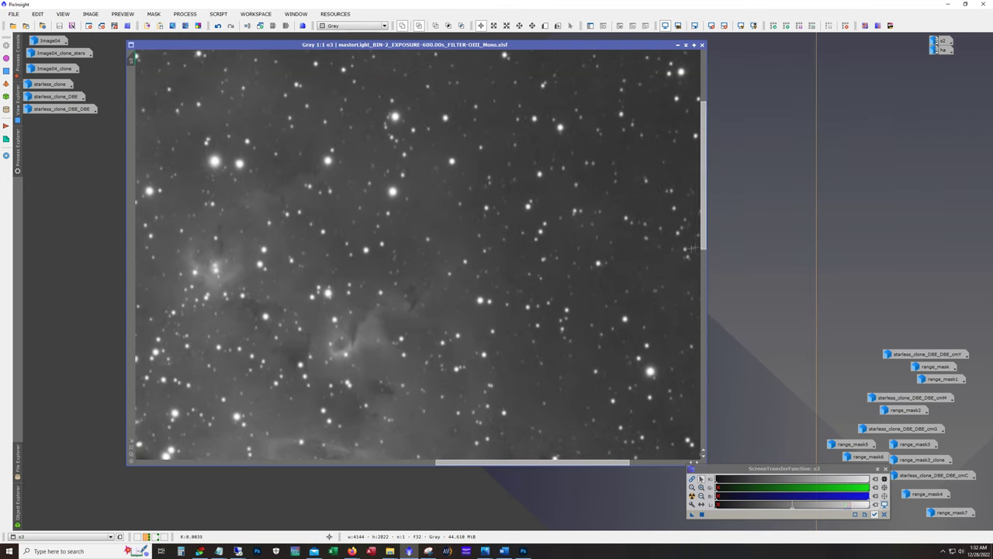
{"action": "scroll", "coordinate": [516, 316], "scroll_direction": "down", "scroll_amount": 1}
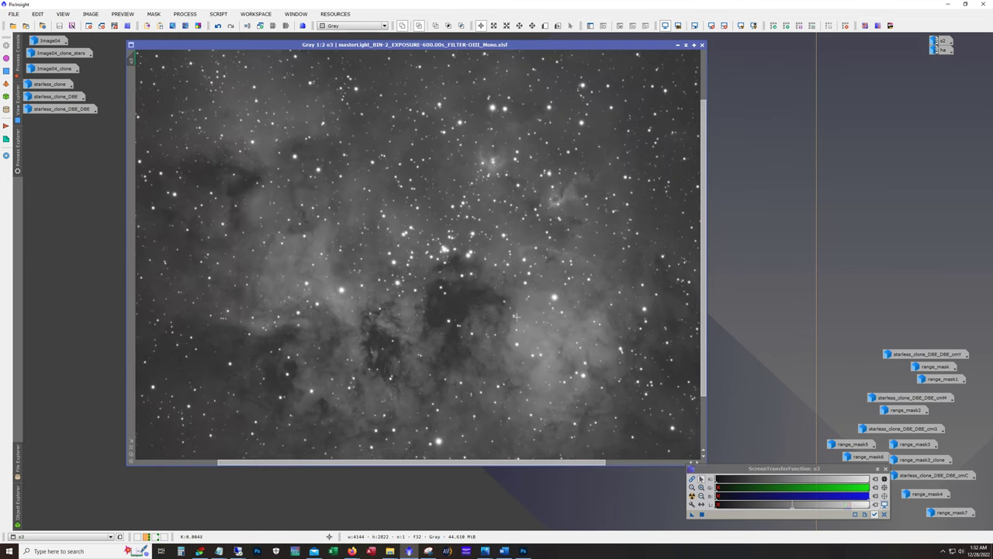
{"action": "scroll", "coordinate": [517, 316], "scroll_direction": "down", "scroll_amount": 1}
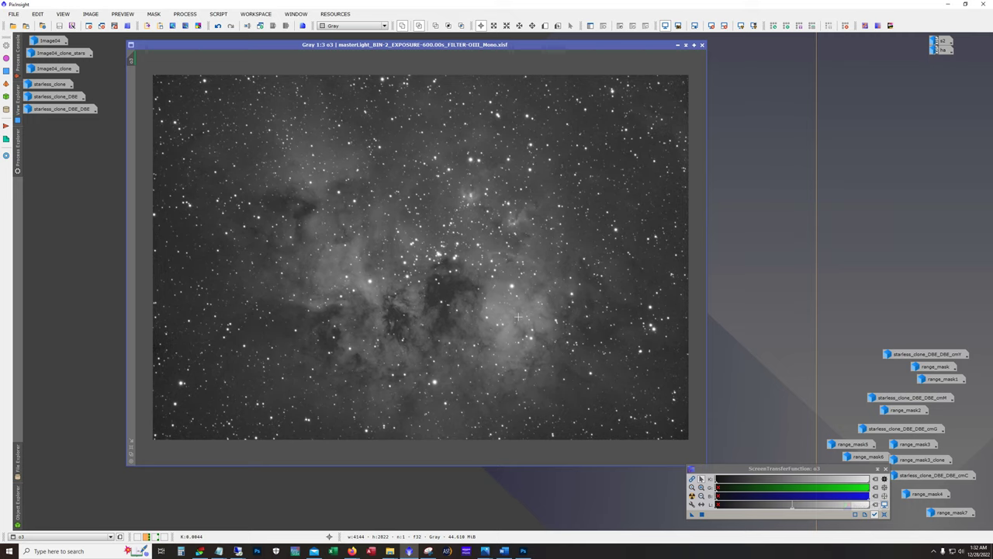
{"action": "left_click", "coordinate": [677, 44]}
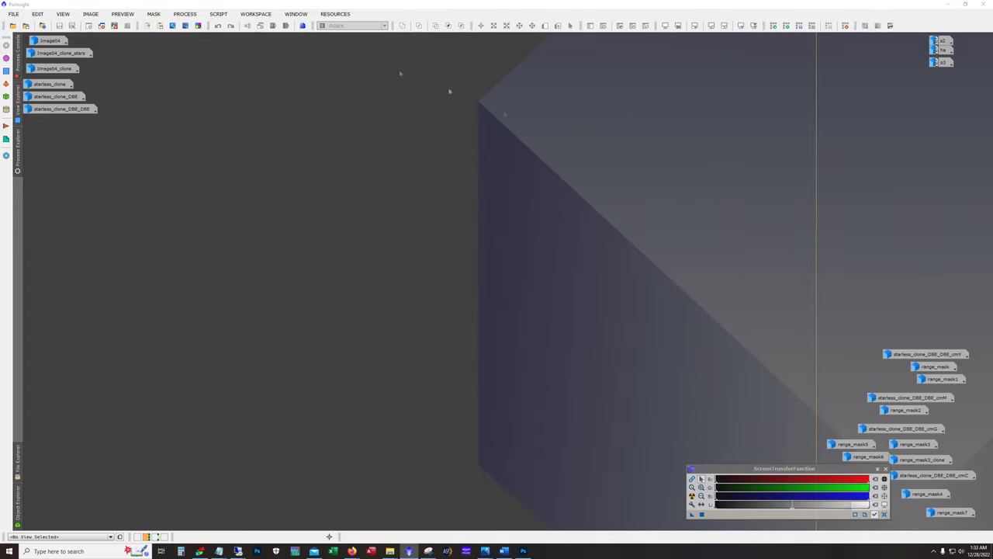
- Glance at LRGBCombination, then open Image04 and toggle its auto-stretched display
{"action": "left_click", "coordinate": [185, 14]}
{"action": "mouse_move", "coordinate": [206, 25]}
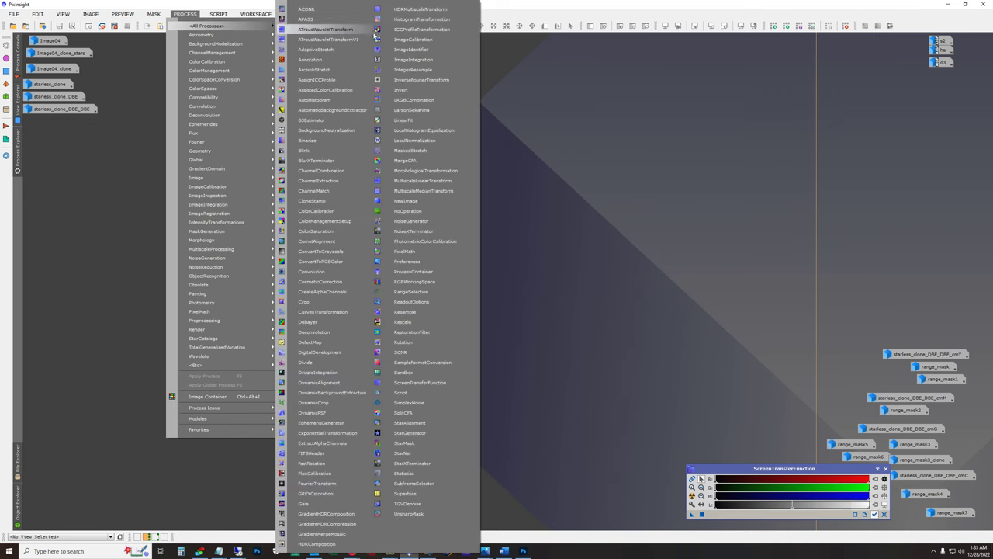
{"action": "left_click", "coordinate": [412, 100]}
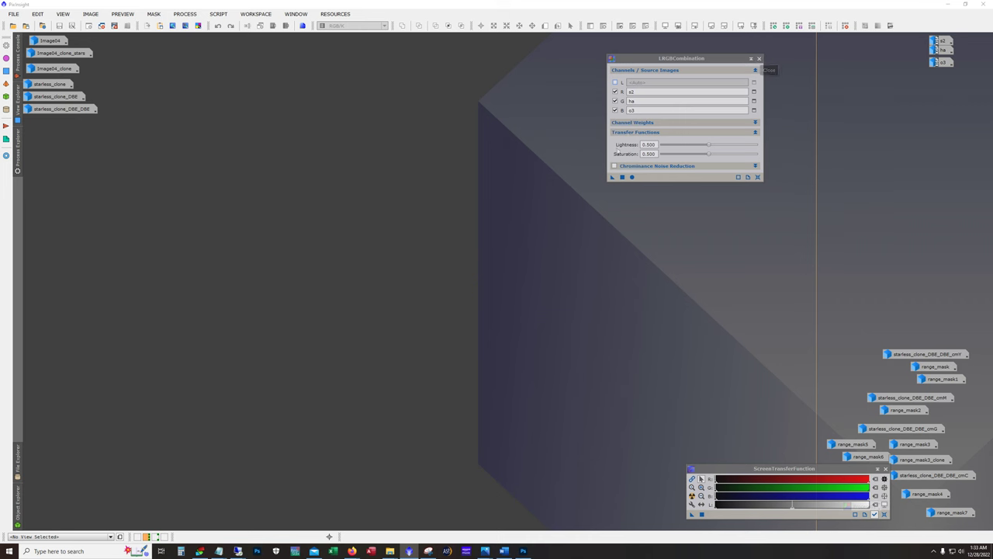
{"action": "left_click", "coordinate": [759, 59]}
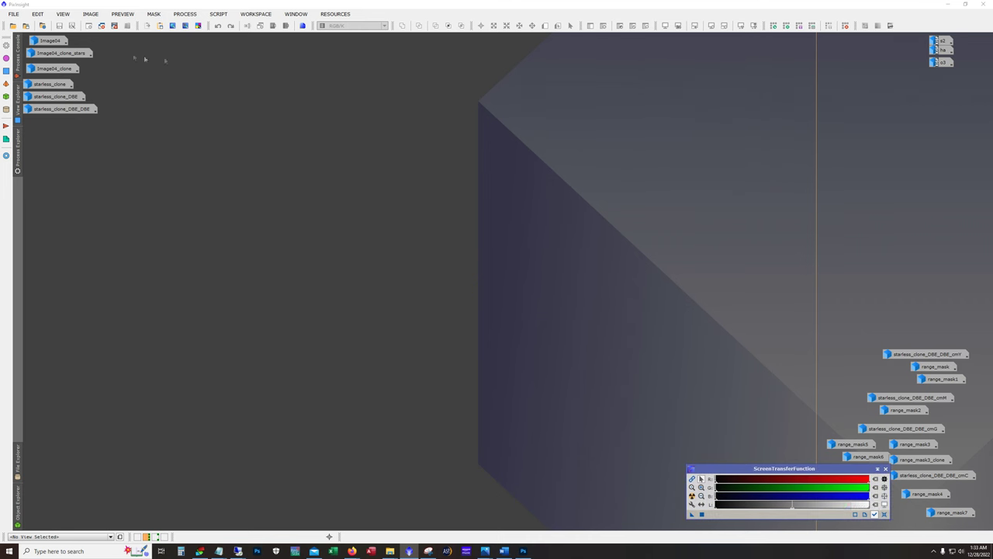
{"action": "double_click", "coordinate": [49, 41]}
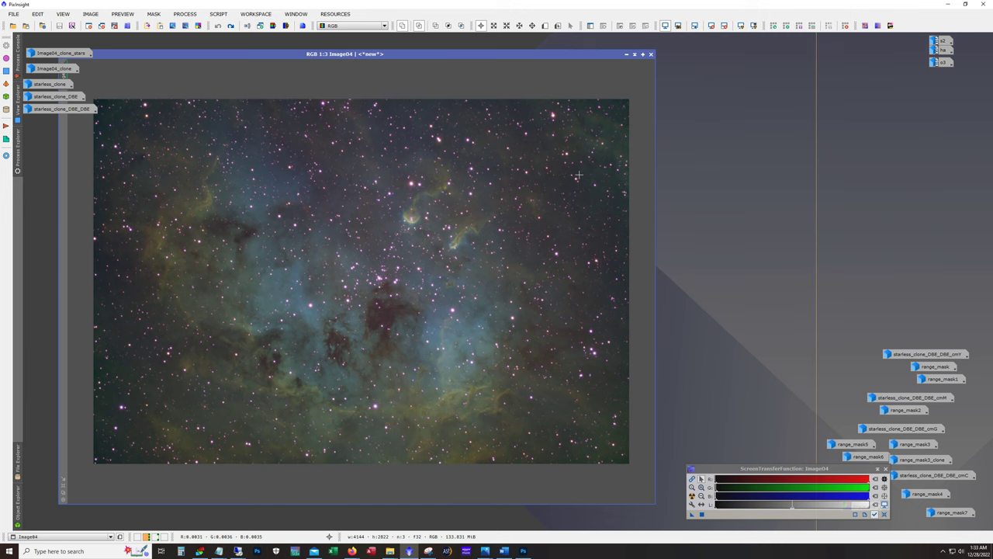
{"action": "left_click_drag", "start_coordinate": [292, 55], "coordinate": [347, 53]}
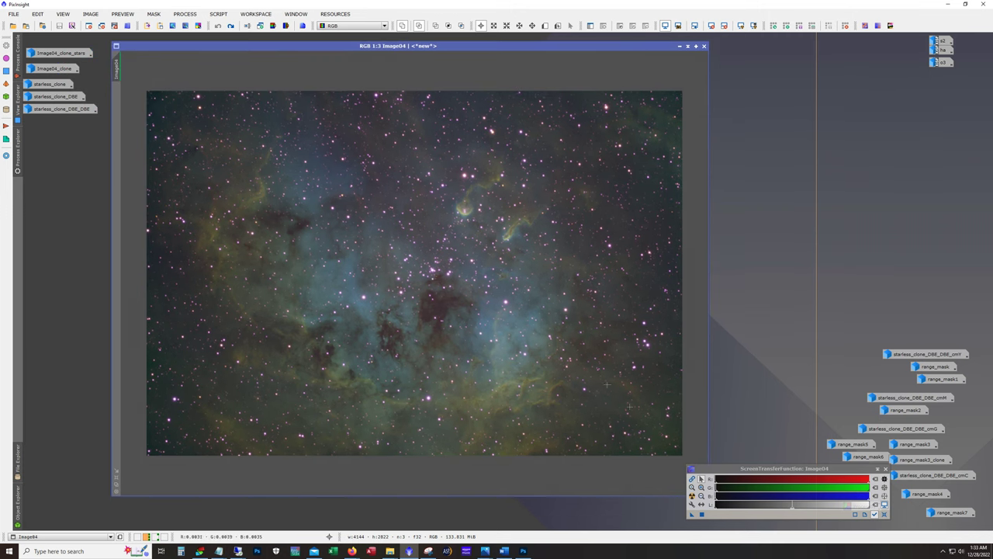
{"action": "key", "text": "ctrl+F12"}
{"action": "key", "text": "ctrl+F12"}
{"action": "key", "text": "ctrl+F12"}
{"action": "key", "text": "ctrl+F12"}
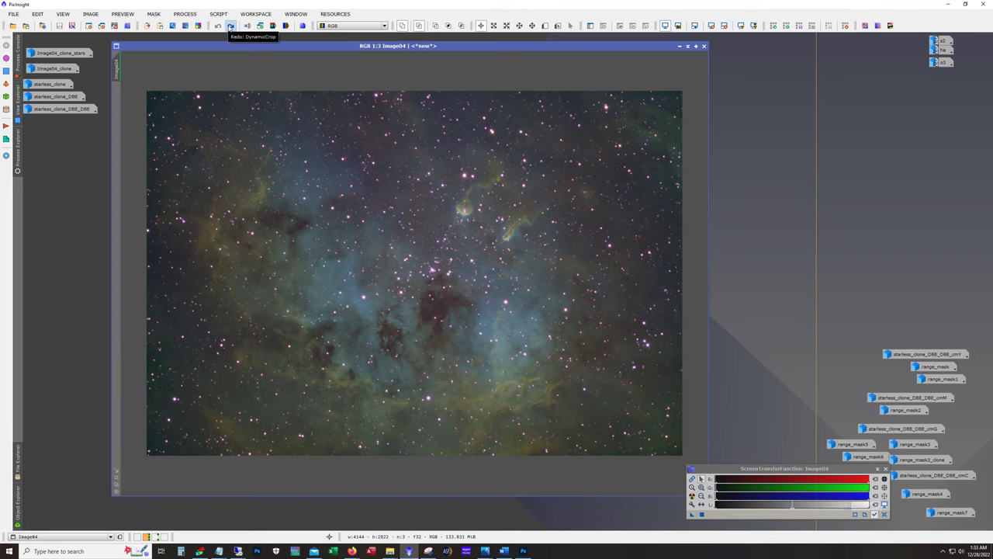
- Redo the DynamicCrop to 3916x2596 and the BlurXTerminator sharpening on Image04
{"action": "left_click", "coordinate": [230, 27]}
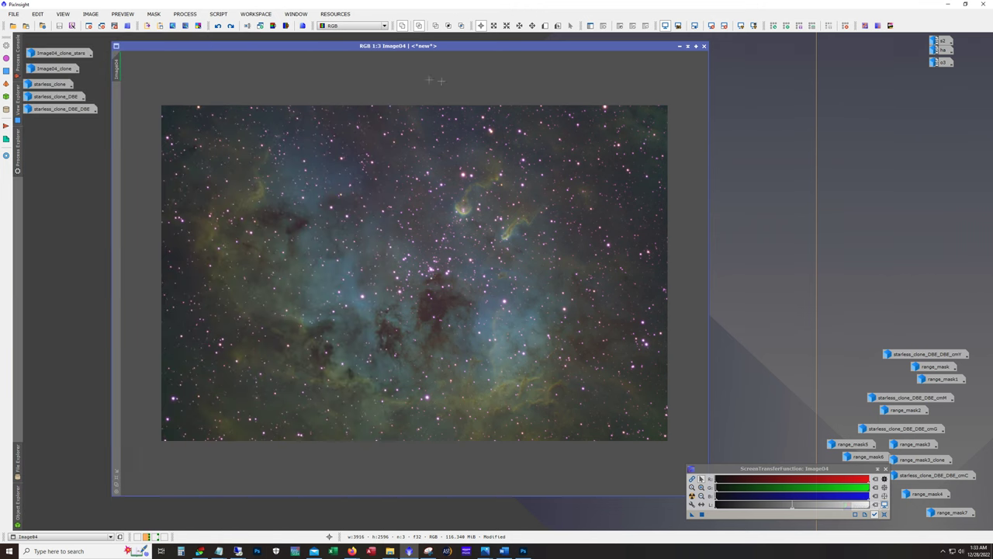
{"action": "left_click", "coordinate": [231, 27]}
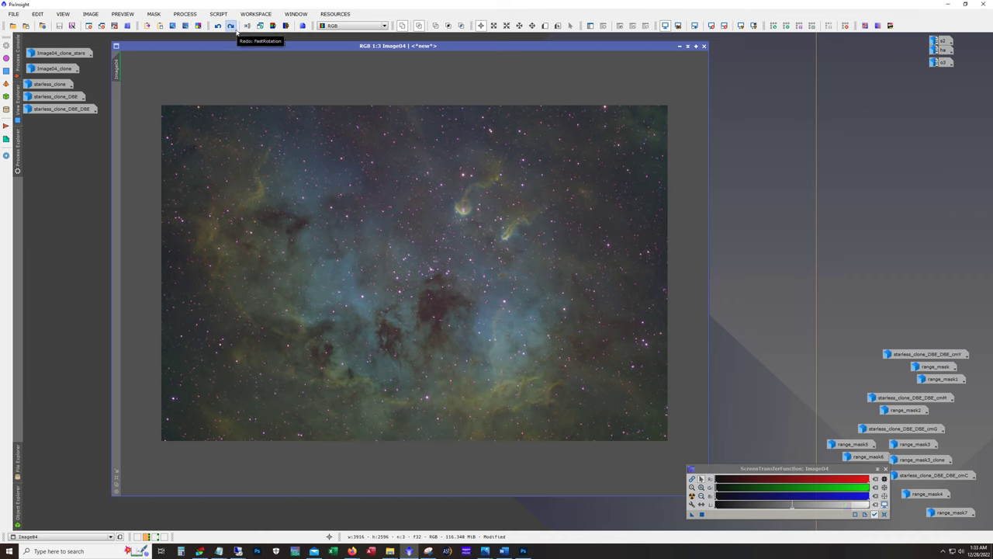
{"action": "scroll", "coordinate": [432, 212], "scroll_direction": "up", "scroll_amount": 2}
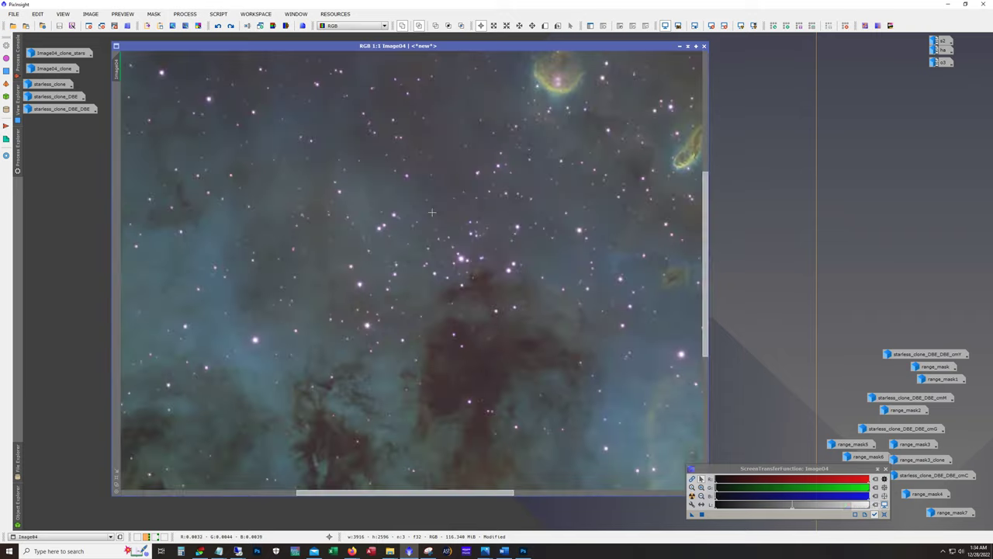
{"action": "scroll", "coordinate": [431, 212], "scroll_direction": "up", "scroll_amount": 1}
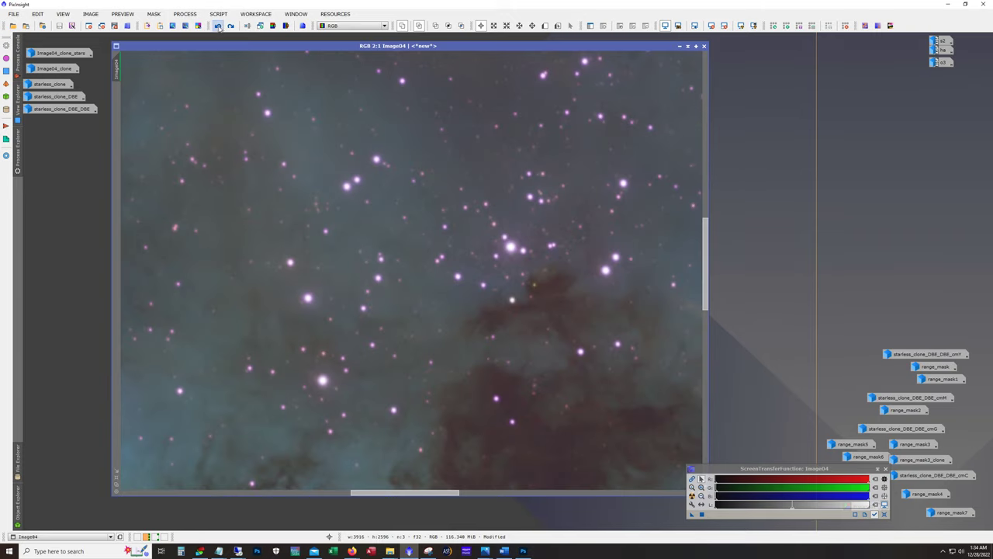
{"action": "left_click", "coordinate": [218, 26]}
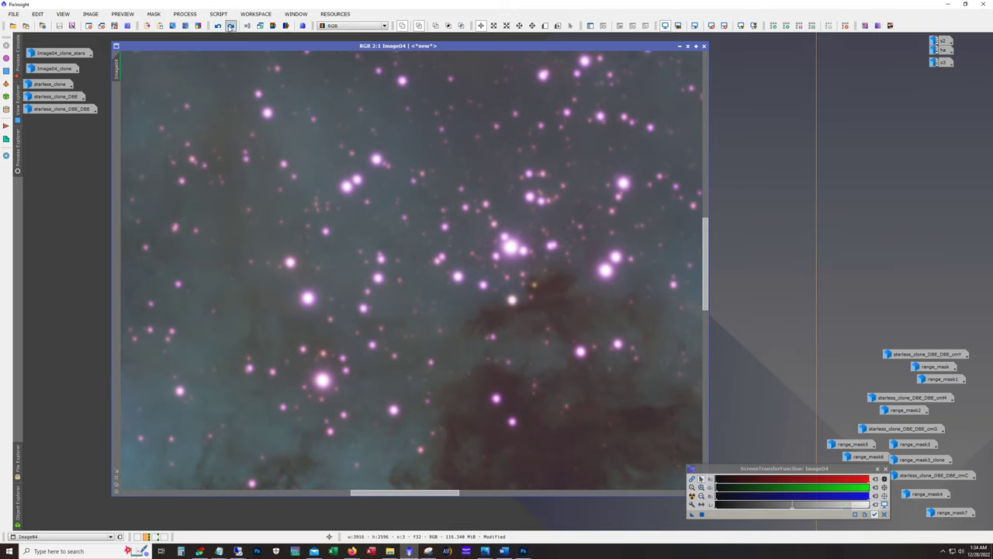
{"action": "left_click", "coordinate": [231, 25]}
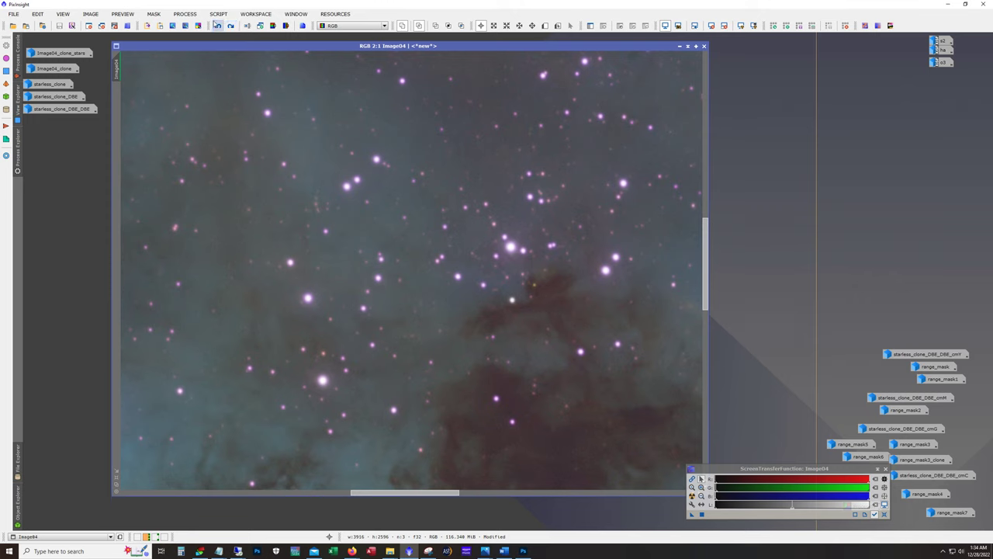
{"action": "left_click", "coordinate": [217, 26]}
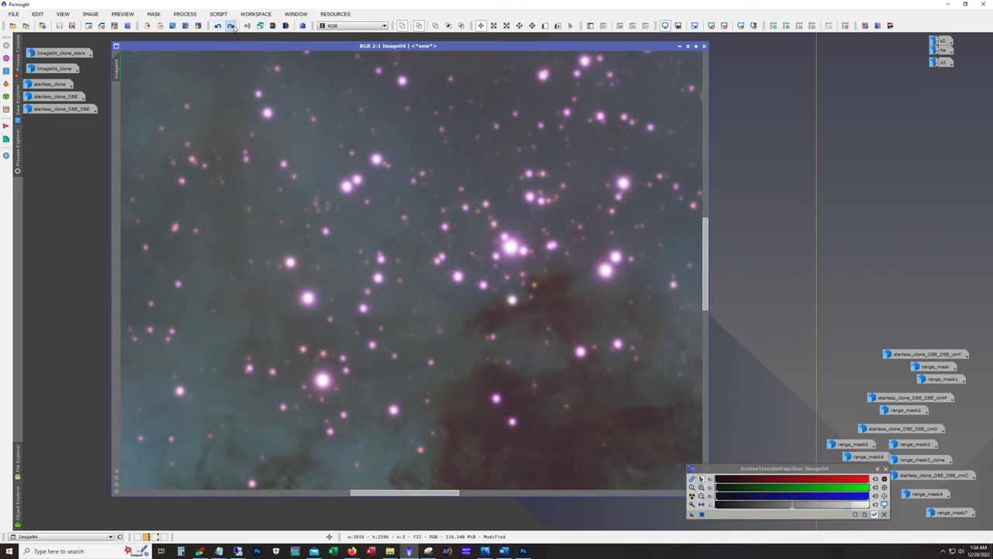
{"action": "left_click", "coordinate": [230, 26]}
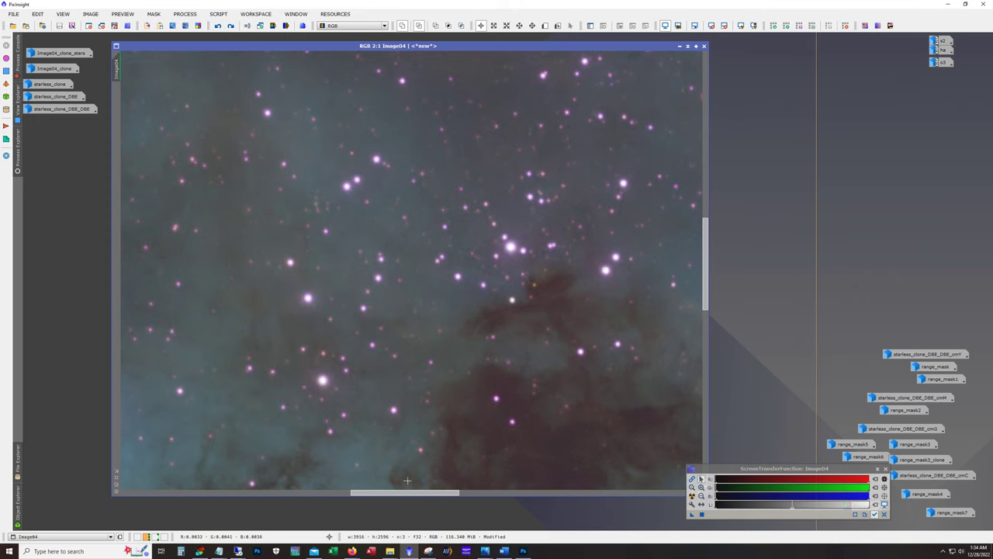
{"action": "left_click_drag", "start_coordinate": [419, 490], "coordinate": [514, 491]}
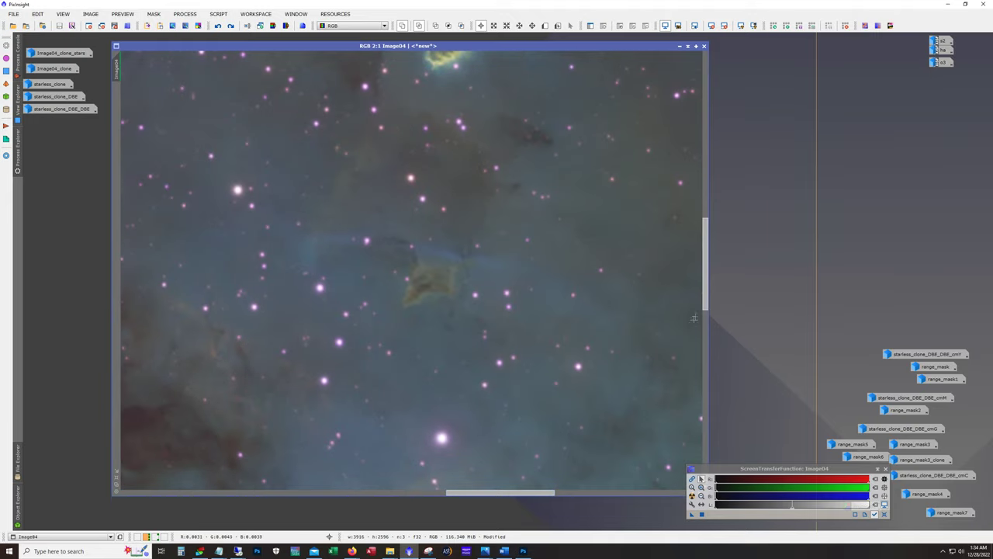
{"action": "left_click_drag", "start_coordinate": [704, 300], "coordinate": [705, 236]}
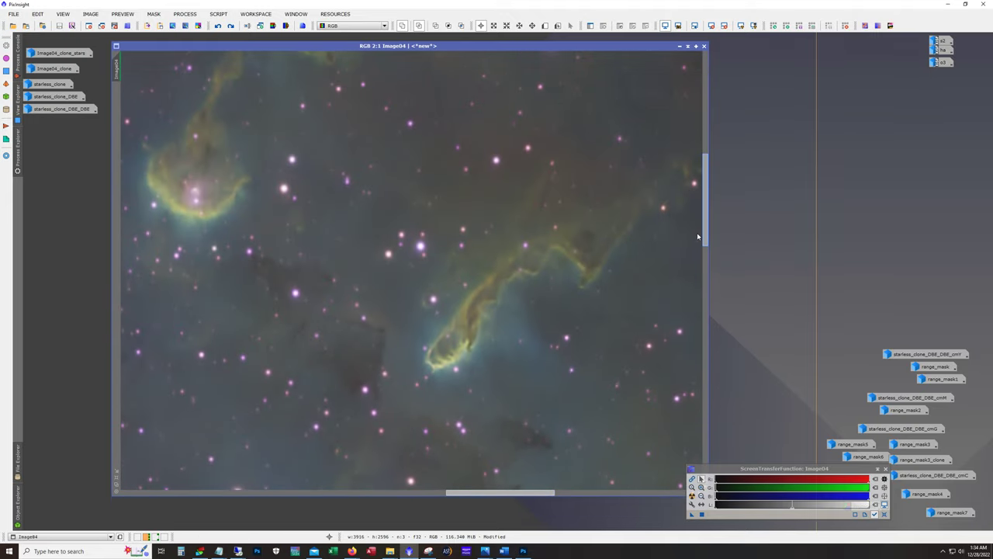
{"action": "left_click", "coordinate": [218, 25]}
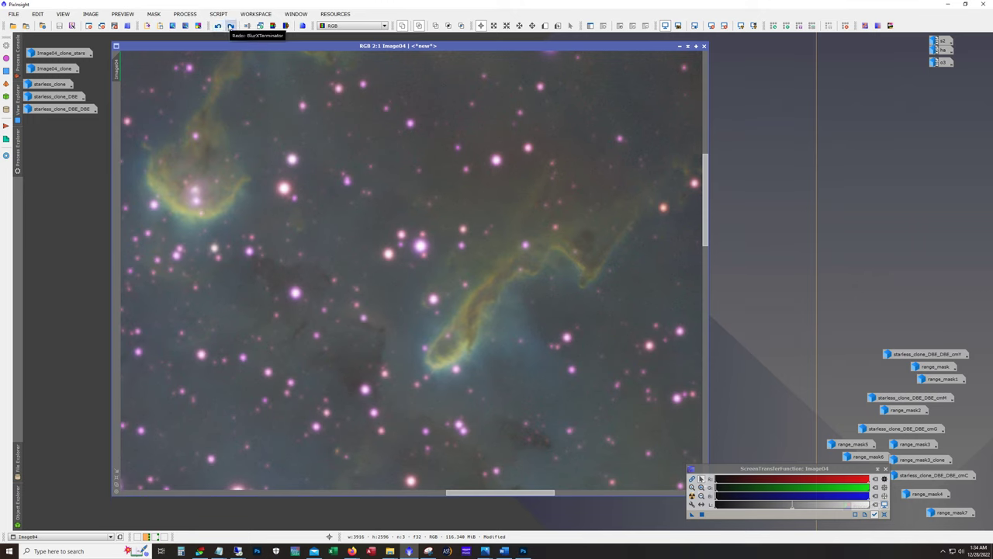
{"action": "left_click", "coordinate": [231, 26]}
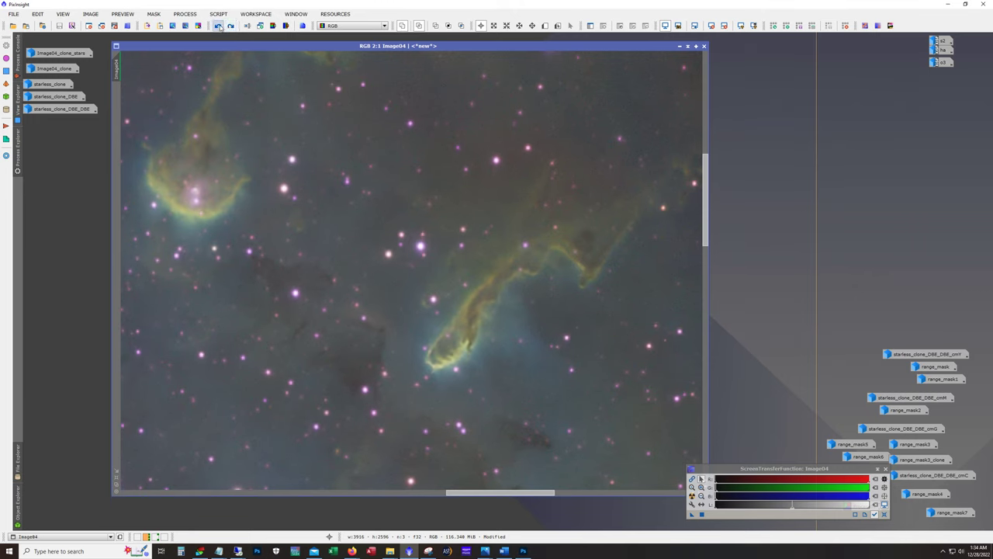
{"action": "left_click", "coordinate": [219, 25]}
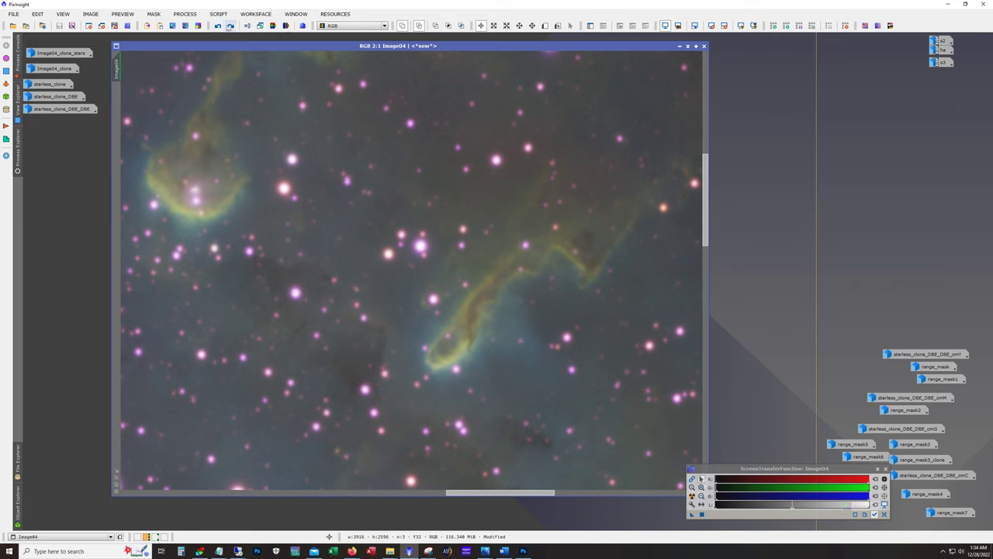
{"action": "left_click", "coordinate": [230, 26]}
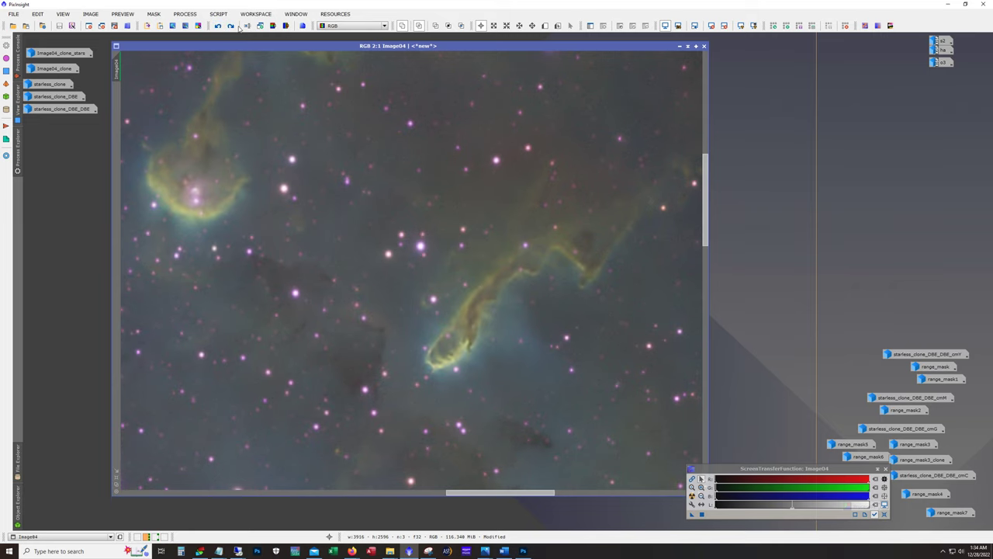
{"action": "left_click_drag", "start_coordinate": [706, 242], "coordinate": [725, 423]}
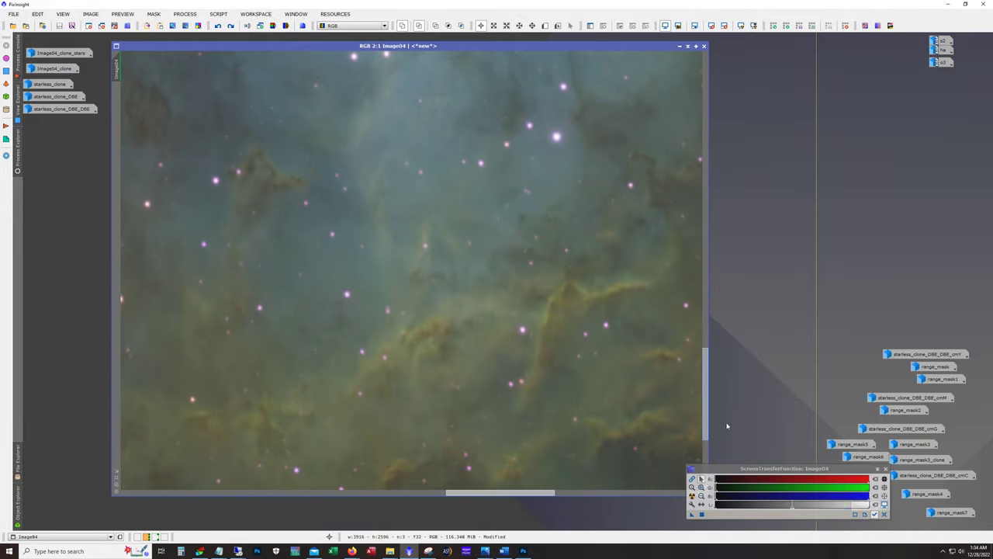
{"action": "left_click", "coordinate": [219, 26]}
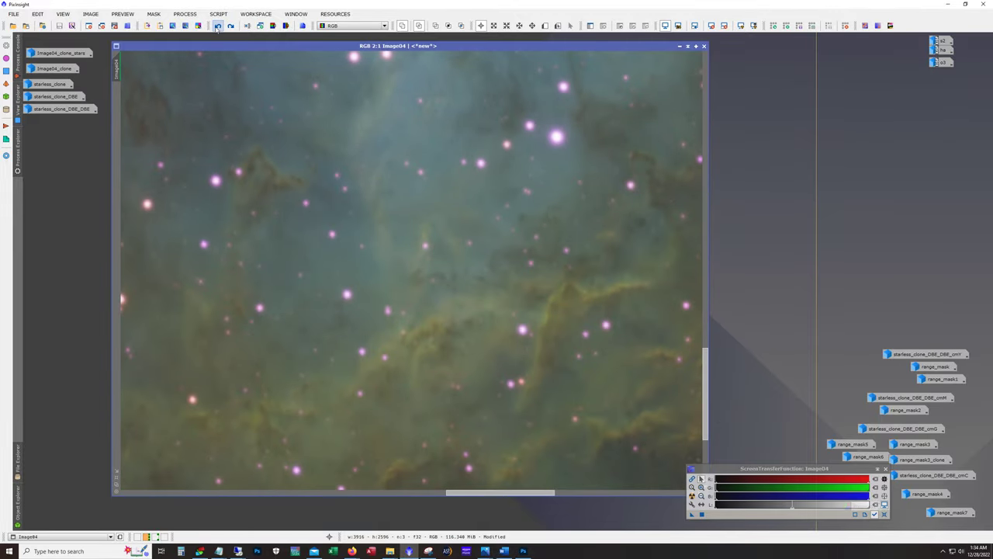
{"action": "left_click", "coordinate": [231, 25]}
{"action": "scroll", "coordinate": [342, 266], "scroll_direction": "down", "scroll_amount": 1}
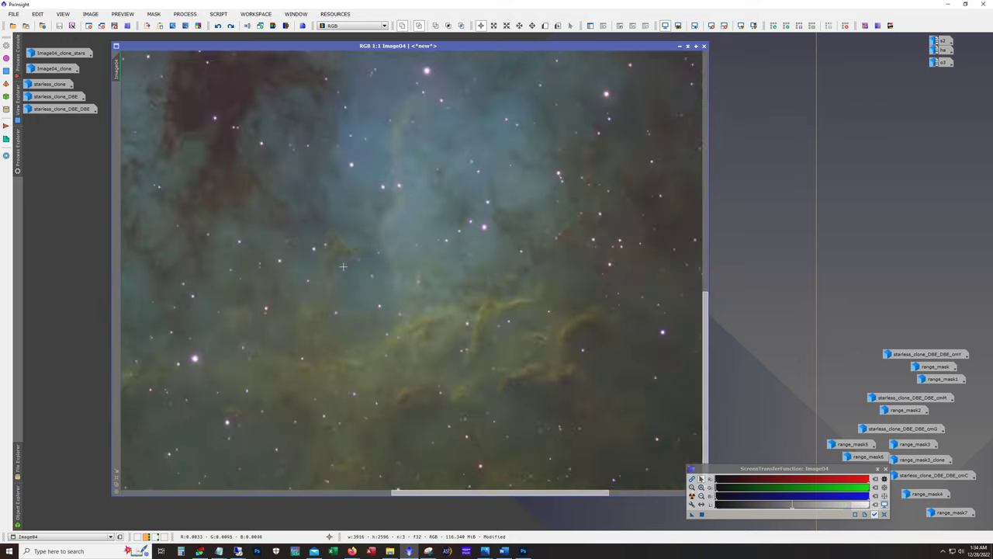
{"action": "scroll", "coordinate": [342, 266], "scroll_direction": "down", "scroll_amount": 2}
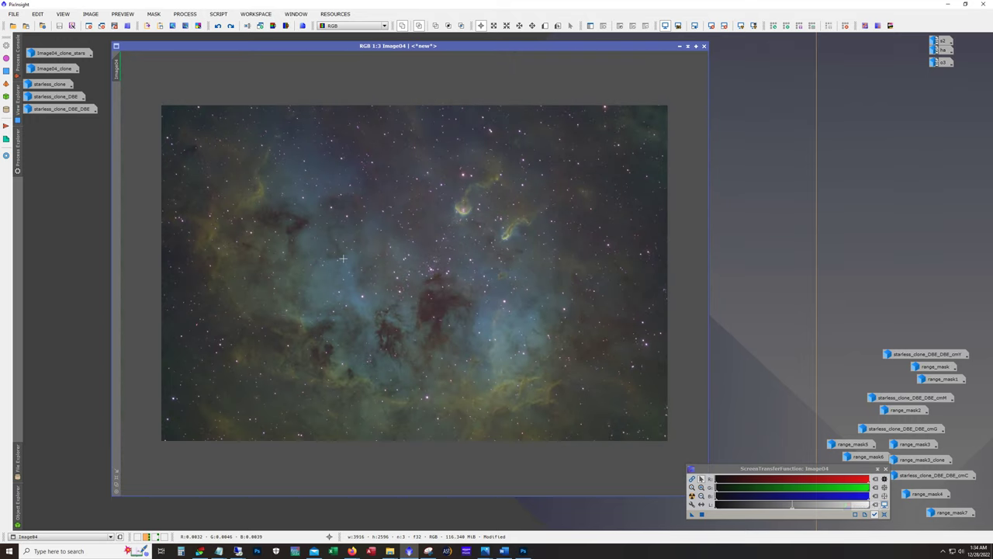
- Redo the 180° FastRotation on Image04, then iconize the image
{"action": "key", "text": "alt"}
{"action": "left_click", "coordinate": [231, 26]}
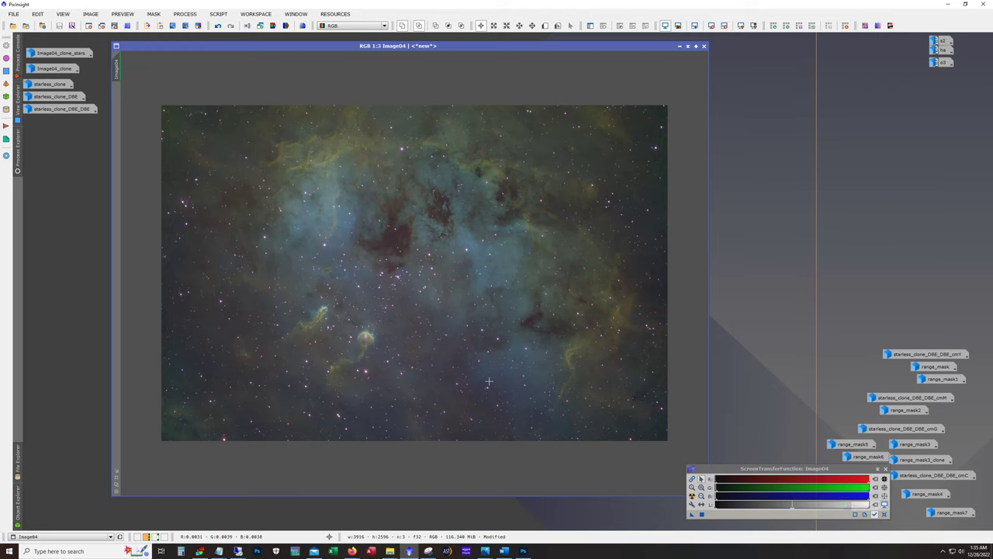
{"action": "left_click", "coordinate": [679, 46]}
- Redo star removal on Image04_clone and view the auto-stretched Image04_clone_stars image
{"action": "double_click", "coordinate": [52, 69]}
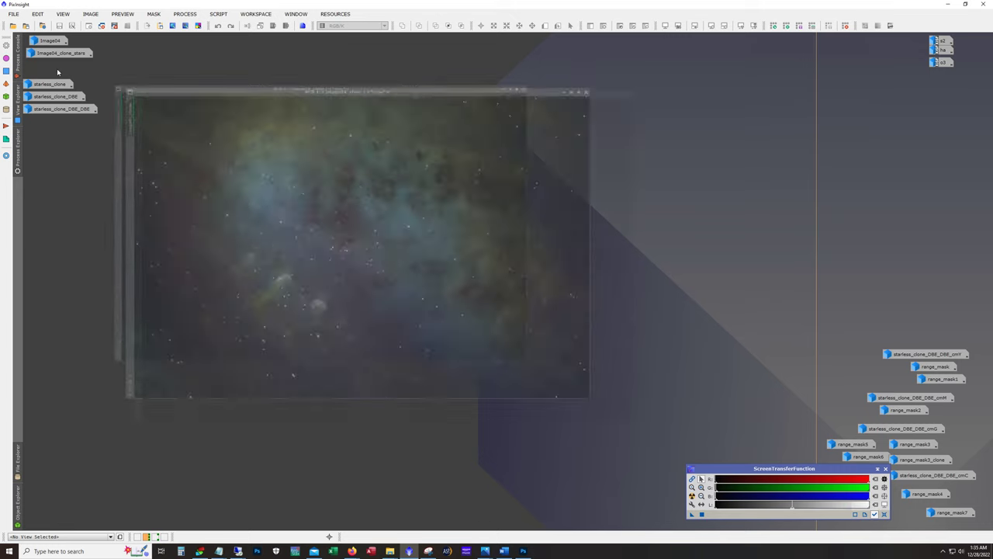
{"action": "left_click", "coordinate": [231, 26]}
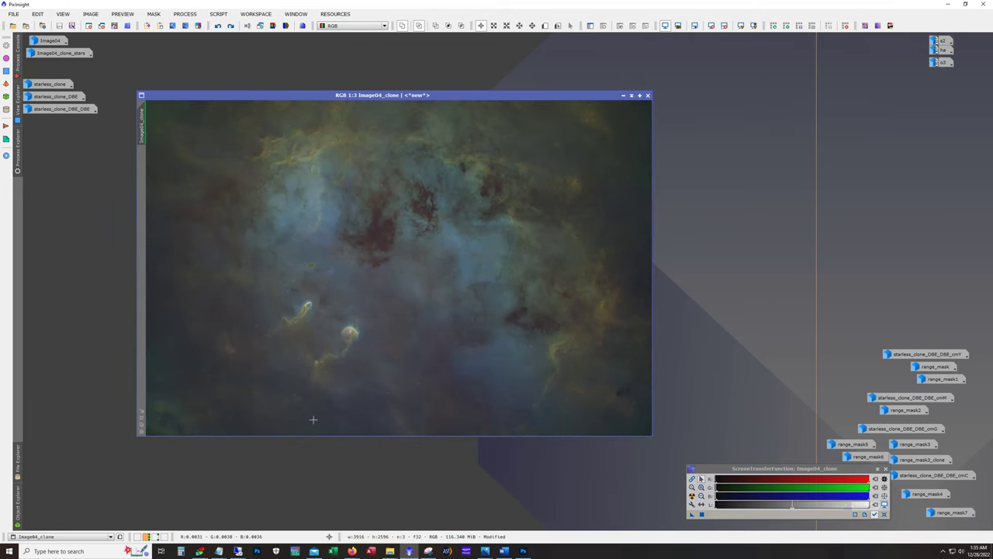
{"action": "double_click", "coordinate": [62, 53]}
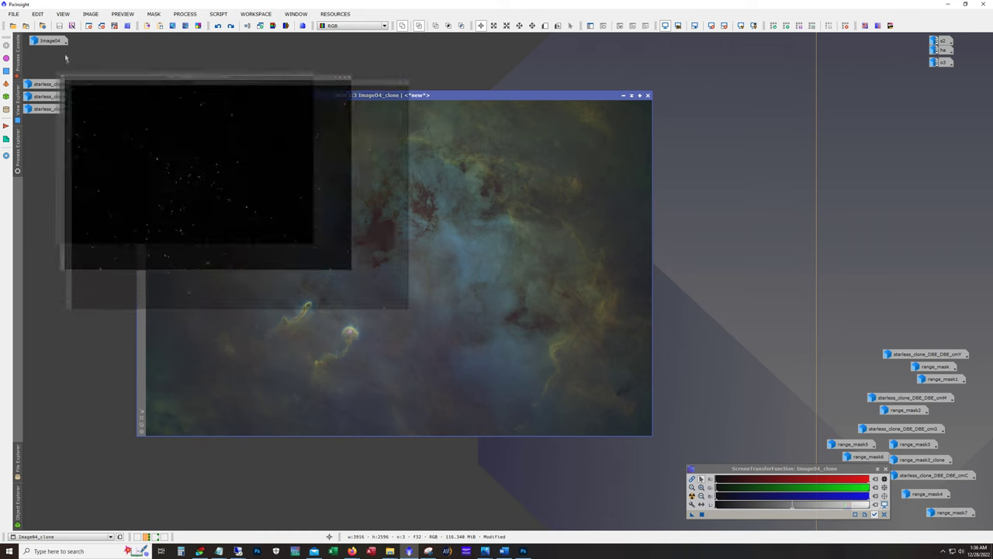
{"action": "key", "text": "ctrl+a"}
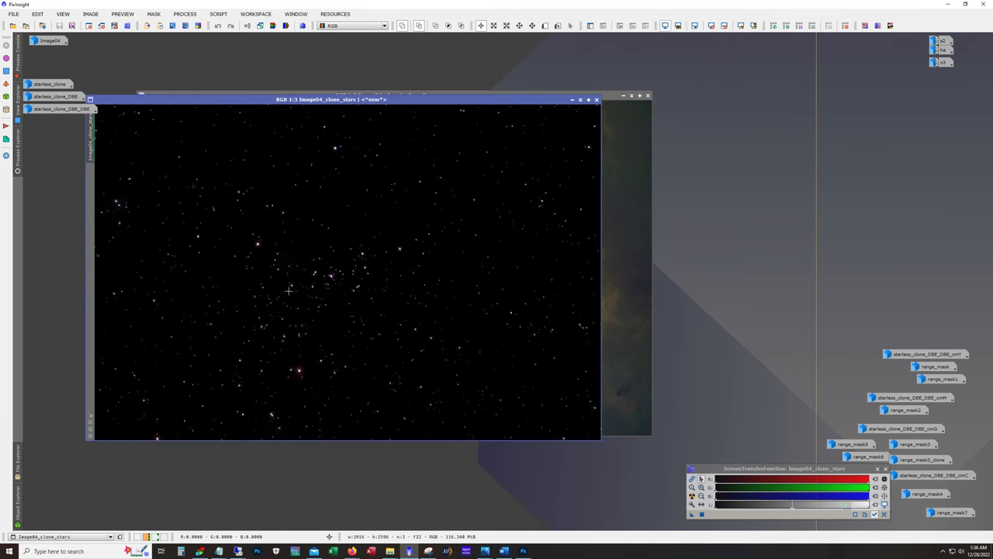
{"action": "key", "text": "ctrl+F12"}
{"action": "key", "text": "ctrl+F12"}
{"action": "key", "text": "ctrl+F12"}
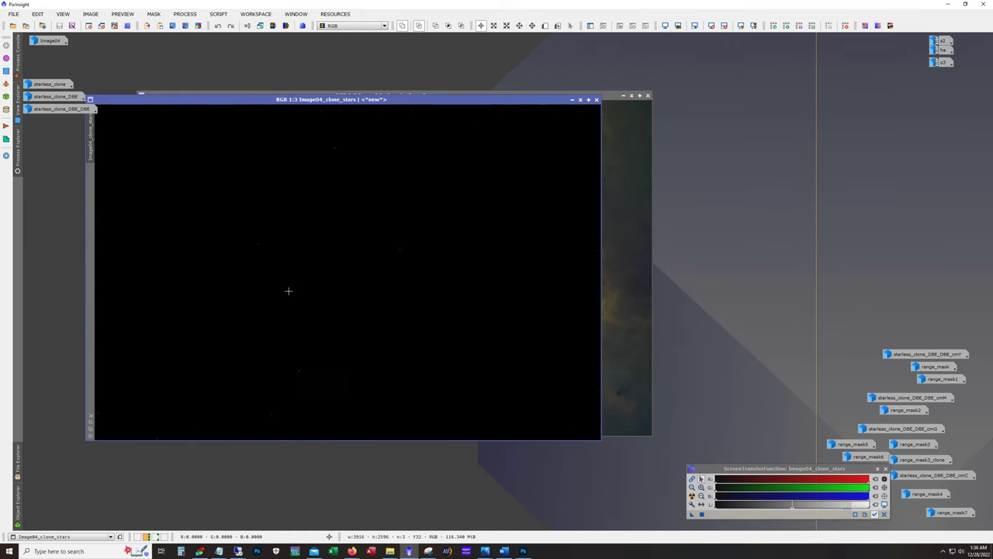
- Iconize the stars-only and starless images, then open starless_clone
{"action": "left_click", "coordinate": [572, 99]}
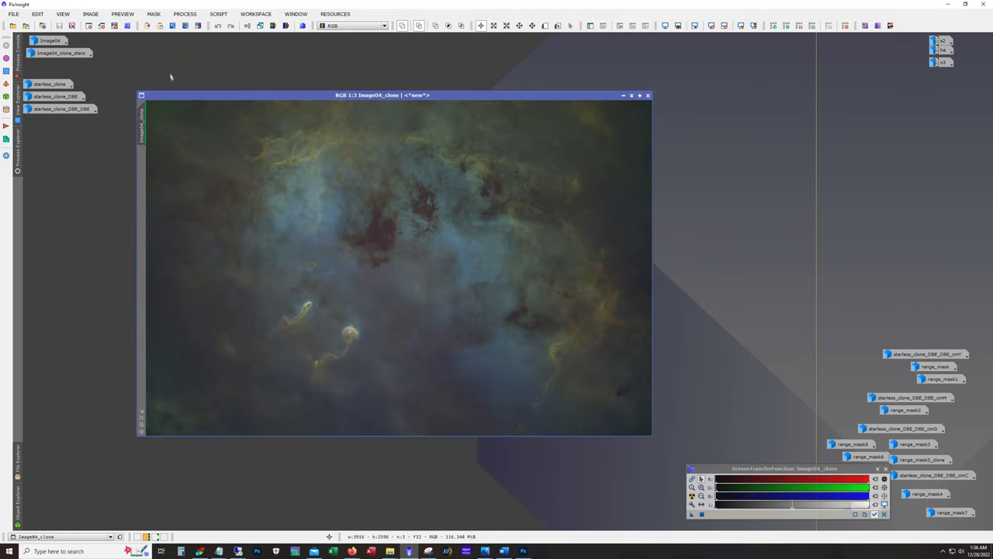
{"action": "left_click", "coordinate": [229, 27]}
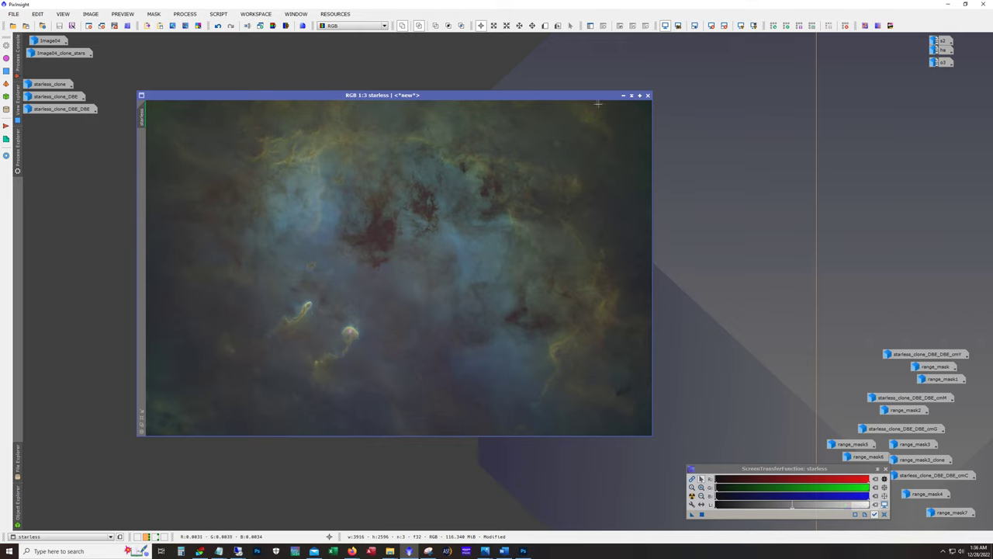
{"action": "left_click", "coordinate": [624, 97]}
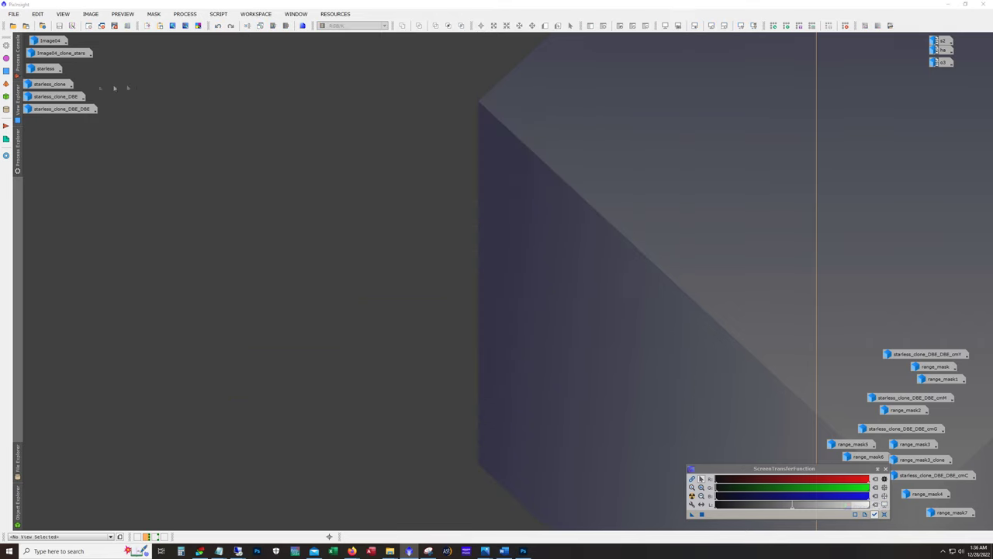
{"action": "double_click", "coordinate": [48, 83]}
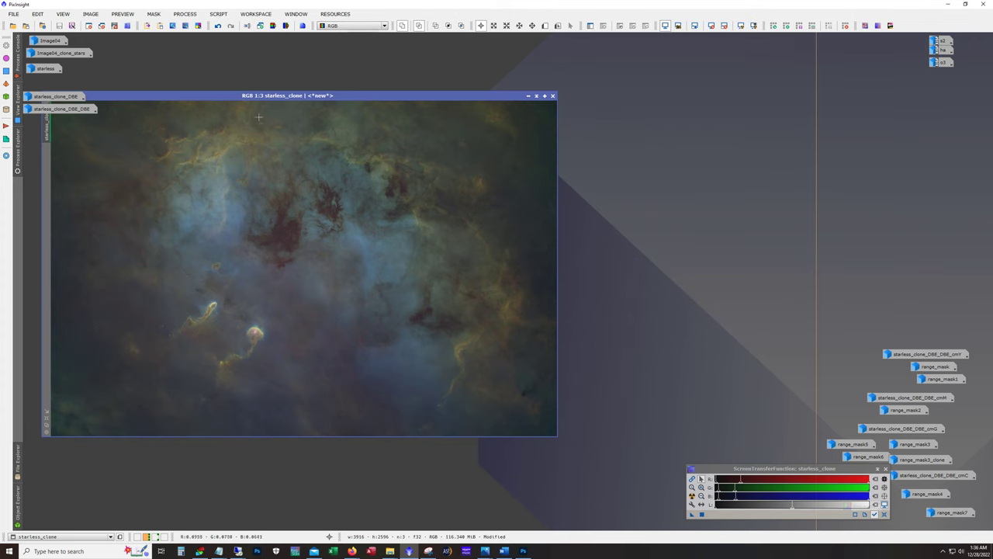
{"action": "left_click_drag", "start_coordinate": [250, 96], "coordinate": [282, 100]}
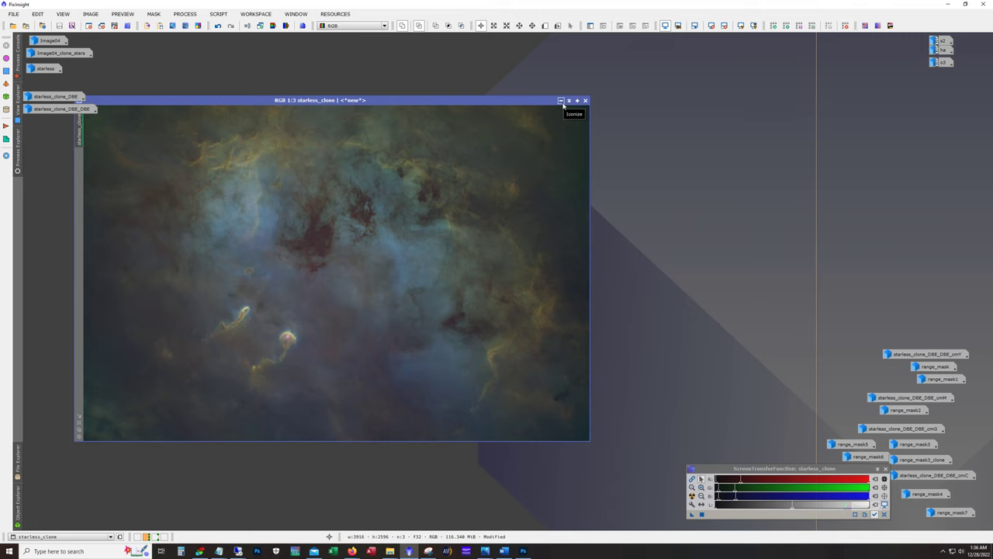
{"action": "left_click", "coordinate": [562, 102]}
{"action": "double_click", "coordinate": [70, 97]}
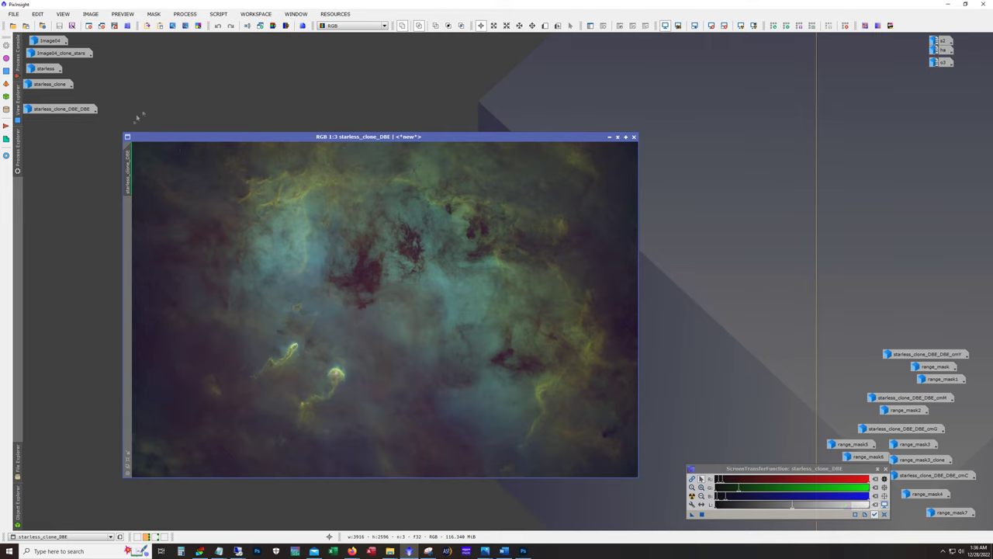
{"action": "left_click", "coordinate": [618, 137]}
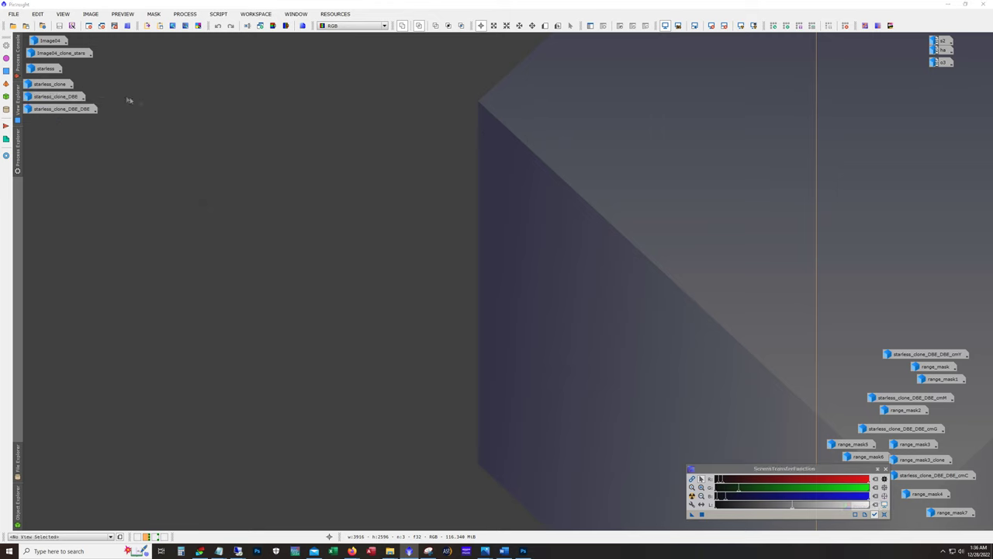
{"action": "double_click", "coordinate": [47, 84]}
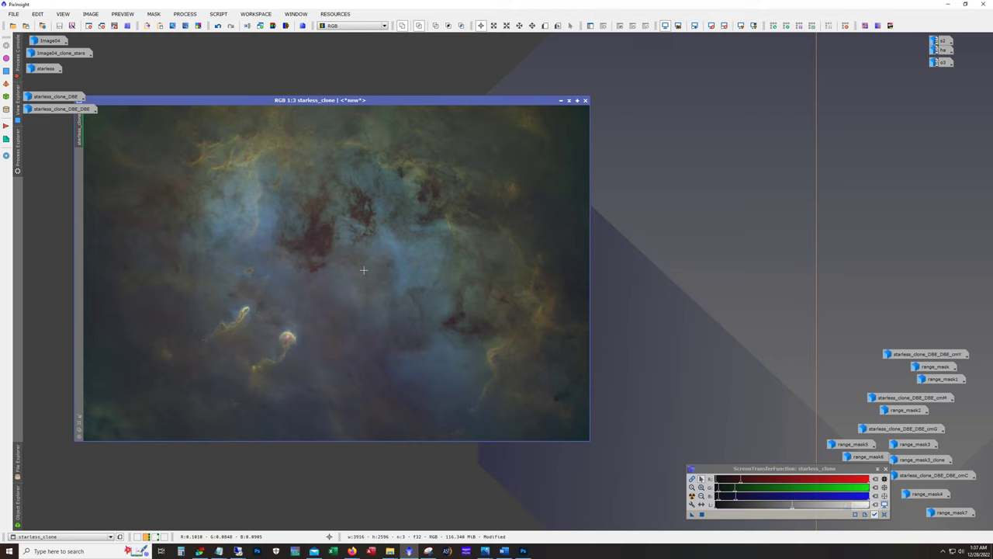
- Swap starless_clone for starless_clone_DBE_DBE and move the STF panel aside
{"action": "left_click", "coordinate": [560, 101]}
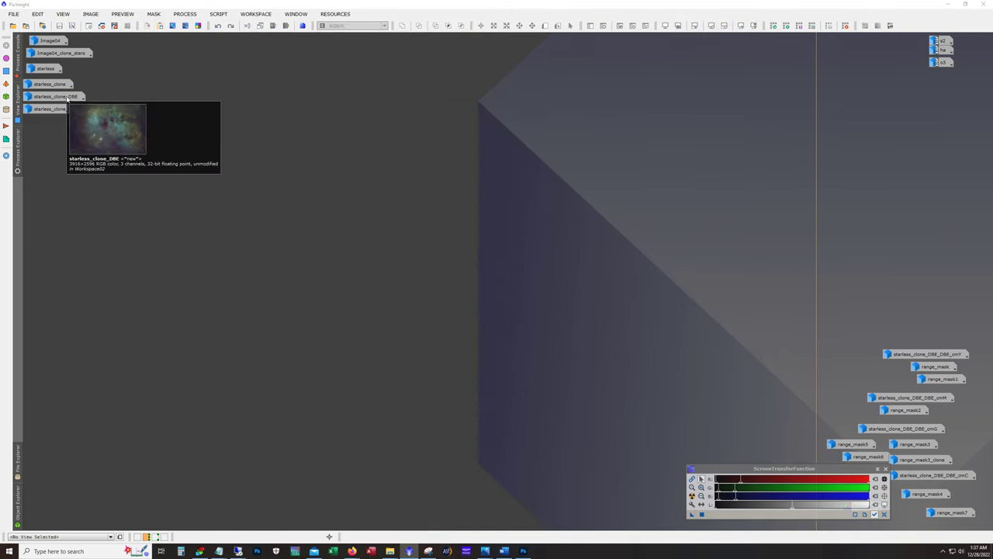
{"action": "double_click", "coordinate": [49, 108]}
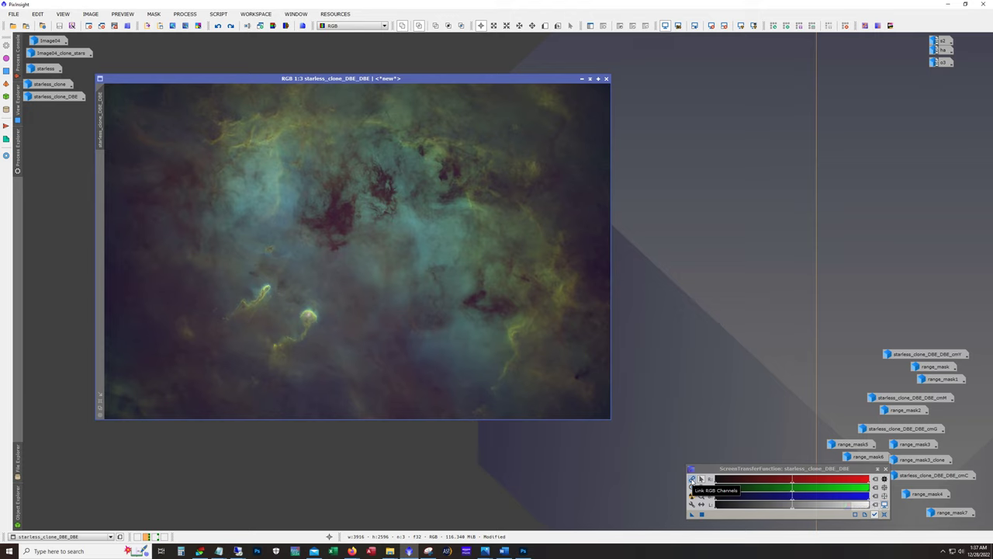
{"action": "left_click", "coordinate": [692, 479]}
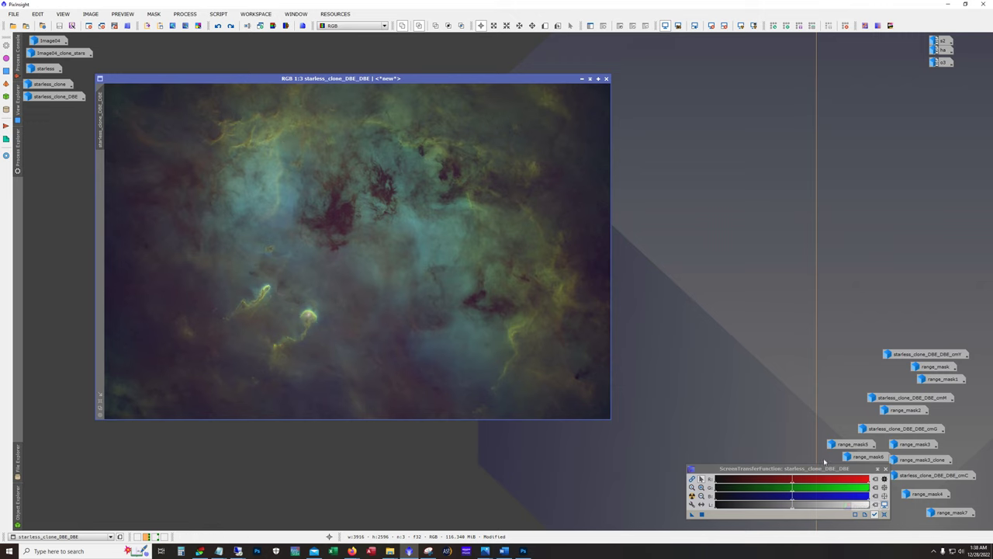
{"action": "left_click_drag", "start_coordinate": [825, 468], "coordinate": [754, 468]}
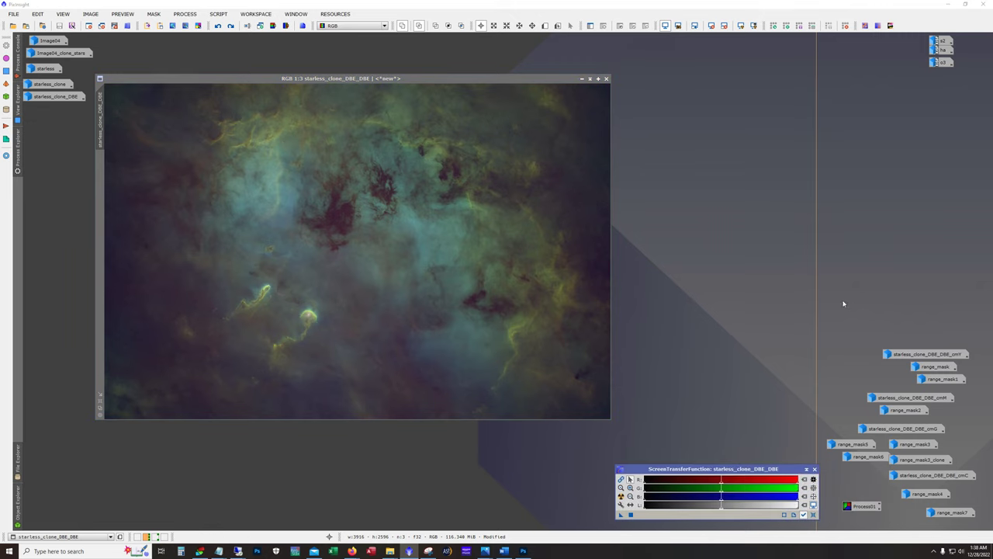
{"action": "left_click_drag", "start_coordinate": [844, 304], "coordinate": [976, 510]}
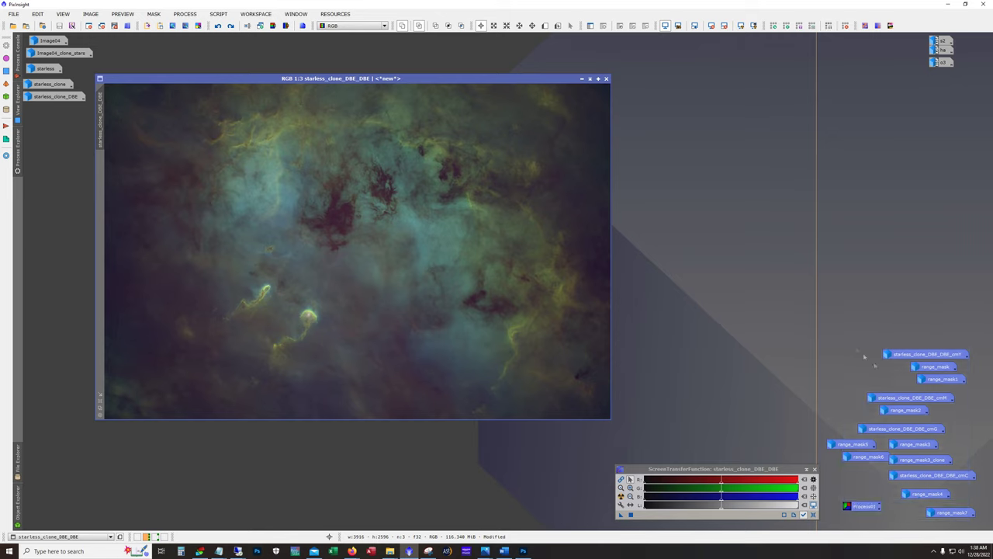
{"action": "mouse_move", "coordinate": [851, 316]}
{"action": "left_mouse_down"}
{"action": "mouse_move", "coordinate": [941, 444]}
{"action": "mouse_move", "coordinate": [970, 517]}
{"action": "left_mouse_up"}
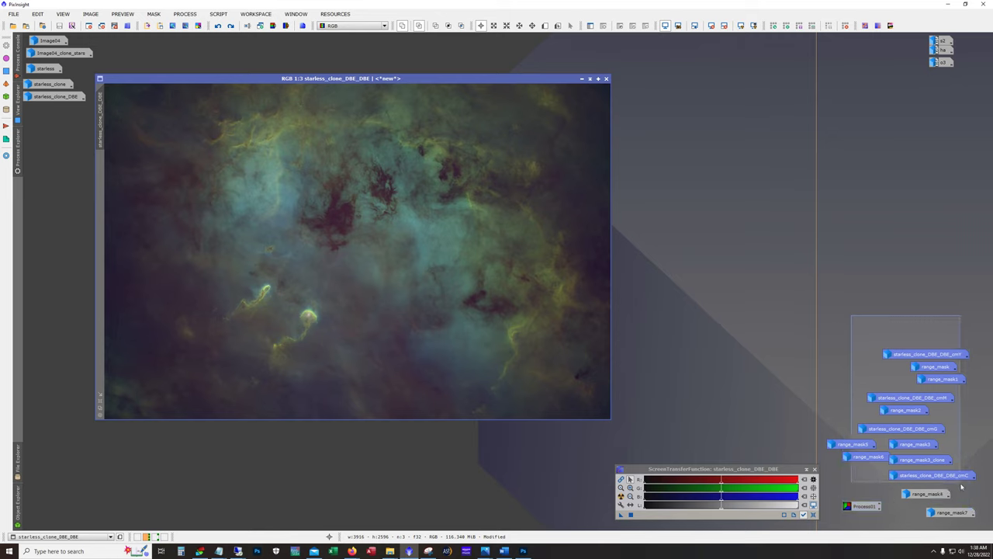
{"action": "left_click", "coordinate": [767, 326]}
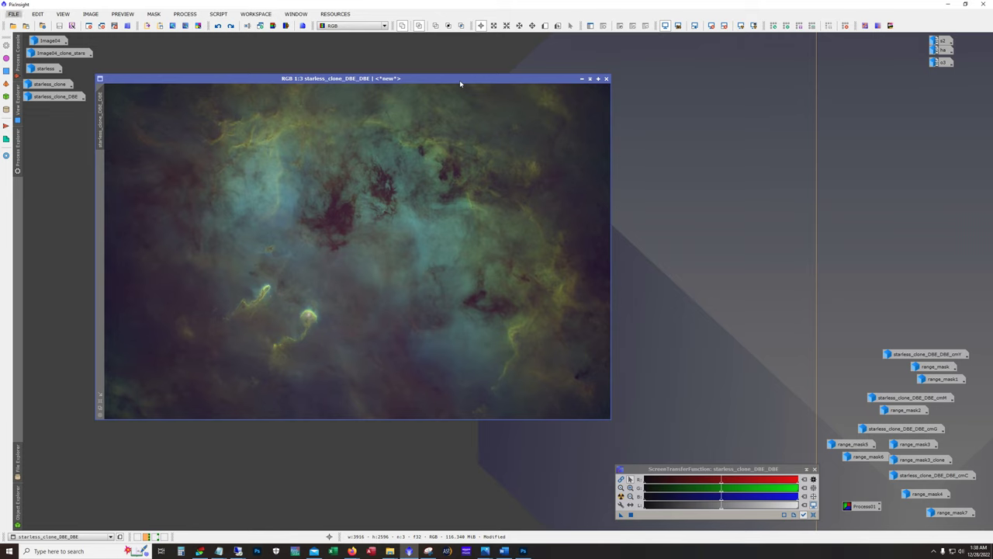
- Compare lower- and higher-contrast states, ending on the higher-contrast masked version
{"action": "left_click", "coordinate": [234, 29]}
{"action": "left_click", "coordinate": [231, 26]}
{"action": "left_click", "coordinate": [231, 26]}
{"action": "left_click", "coordinate": [233, 29]}
{"action": "left_click", "coordinate": [234, 28]}
{"action": "left_click", "coordinate": [233, 29]}
{"action": "left_click", "coordinate": [234, 28]}
{"action": "left_click", "coordinate": [234, 29]}
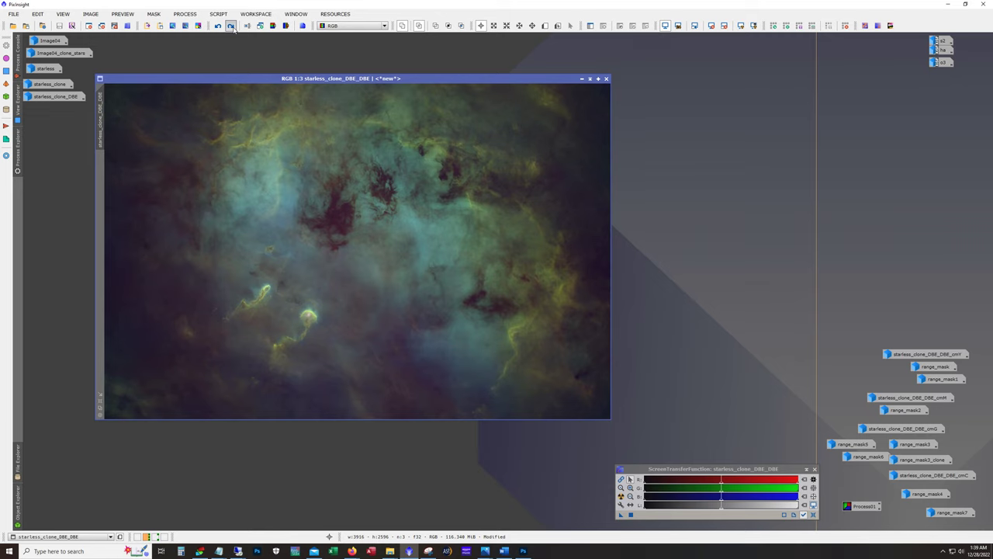
{"action": "left_click", "coordinate": [234, 28]}
{"action": "left_click", "coordinate": [233, 29]}
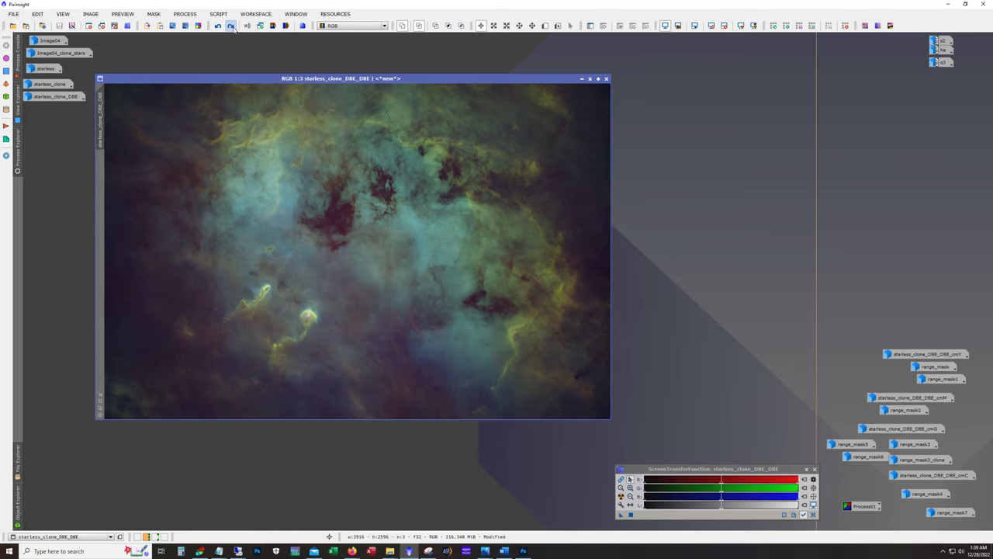
{"action": "left_click", "coordinate": [234, 28]}
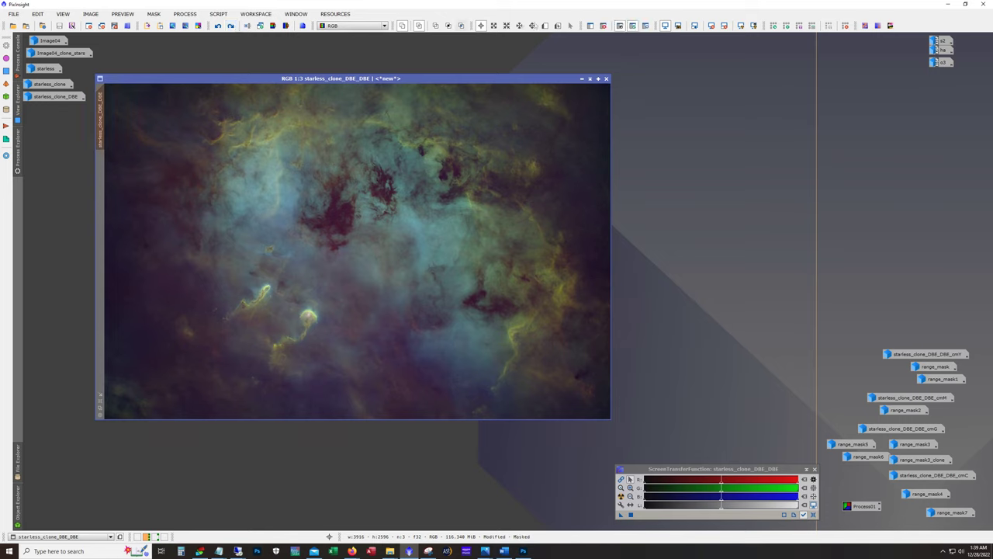
{"action": "left_click", "coordinate": [646, 26]}
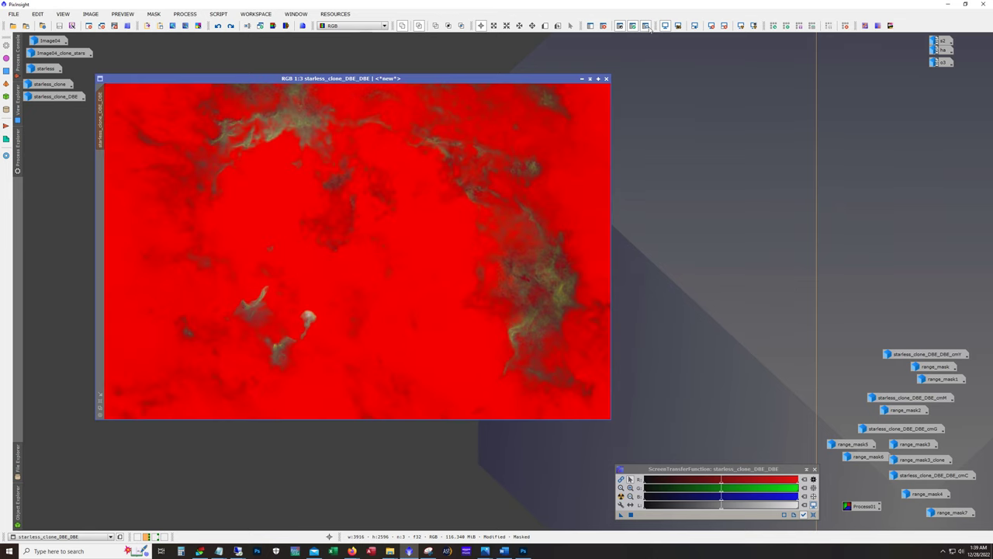
{"action": "left_click", "coordinate": [646, 26]}
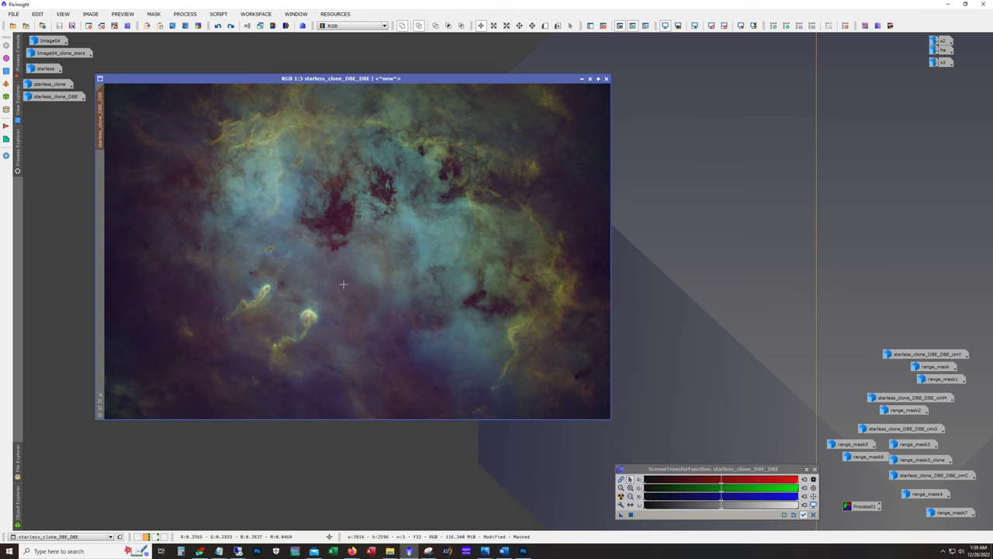
{"action": "double_click", "coordinate": [935, 355]}
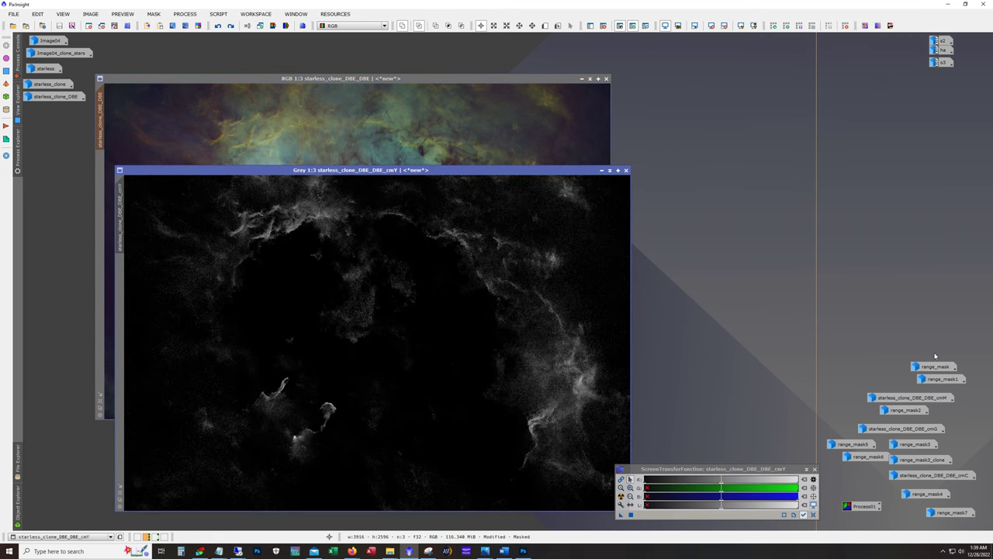
{"action": "left_click", "coordinate": [602, 170]}
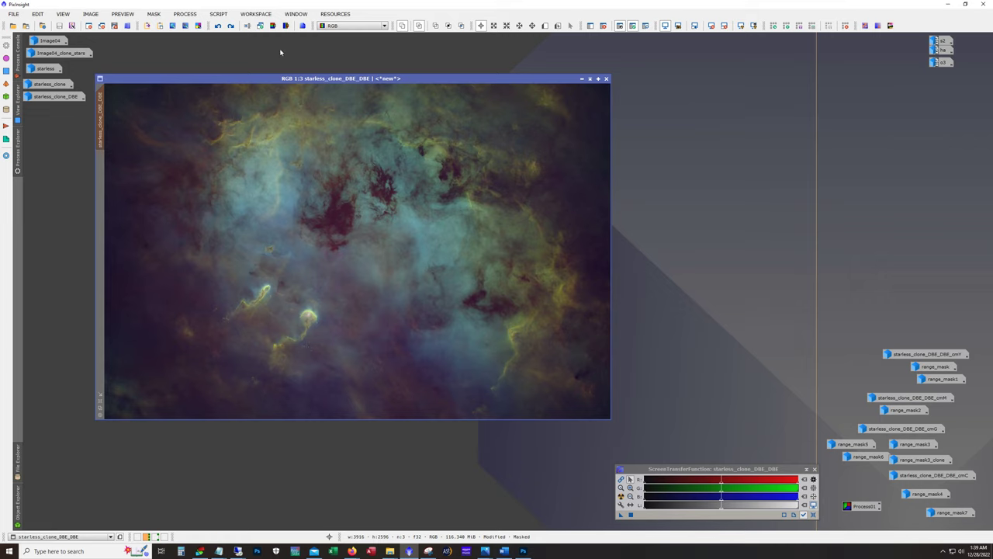
{"action": "left_click", "coordinate": [232, 26]}
- Compare the cmY-masked orange-red curves change before and after, then show the mask
{"action": "left_click", "coordinate": [232, 26]}
{"action": "left_click", "coordinate": [232, 27]}
{"action": "left_click", "coordinate": [233, 28]}
{"action": "left_click", "coordinate": [232, 28]}
{"action": "left_click", "coordinate": [233, 28]}
{"action": "left_click", "coordinate": [217, 29]}
{"action": "left_click", "coordinate": [219, 26]}
{"action": "left_click", "coordinate": [646, 27]}
- Hide the mask and compare the redder and more cyan processing states
{"action": "left_click", "coordinate": [646, 27]}
{"action": "left_click", "coordinate": [231, 26]}
{"action": "left_click", "coordinate": [231, 26]}
{"action": "left_click", "coordinate": [230, 26]}
{"action": "left_click", "coordinate": [220, 27]}
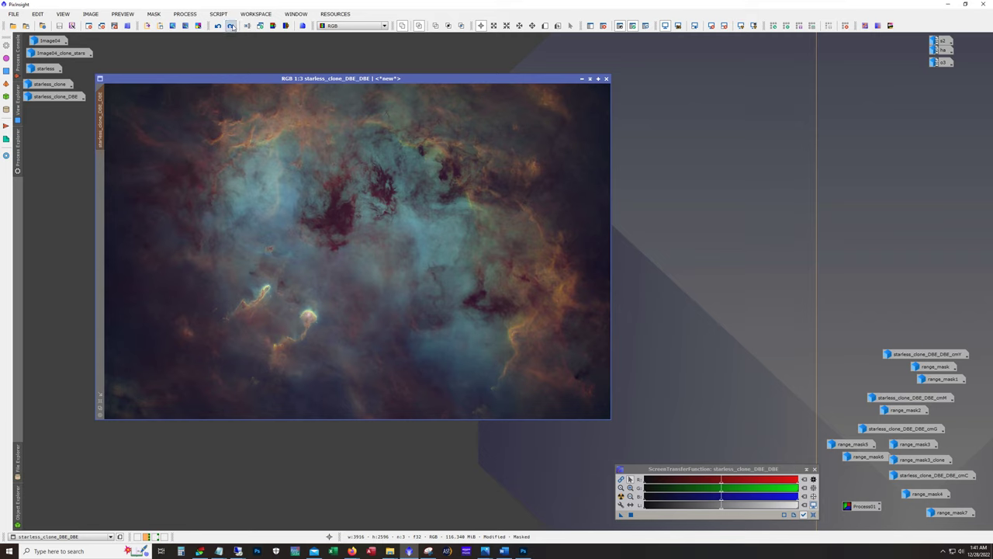
- Compare the earlier bluer state, ending on the warmer version with Preview01 and Preview02
{"action": "left_click", "coordinate": [231, 27]}
{"action": "left_click", "coordinate": [231, 26]}
{"action": "left_click", "coordinate": [231, 27]}
{"action": "left_click", "coordinate": [232, 26]}
{"action": "left_click", "coordinate": [232, 26]}
{"action": "left_click", "coordinate": [236, 27]}
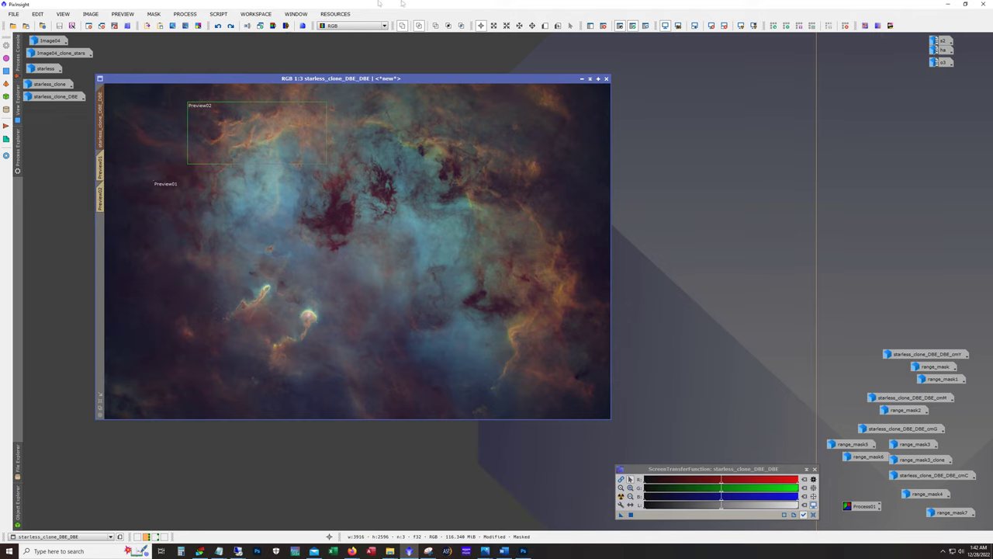
- Toggle the mask overlay, then pan up to the orange filaments inside Preview02
{"action": "left_click", "coordinate": [645, 26]}
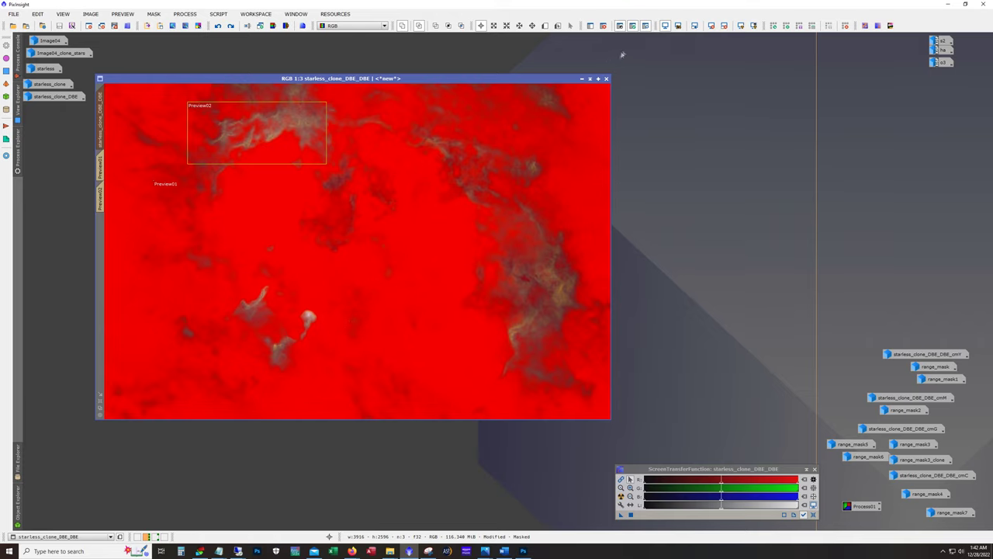
{"action": "left_click", "coordinate": [645, 26]}
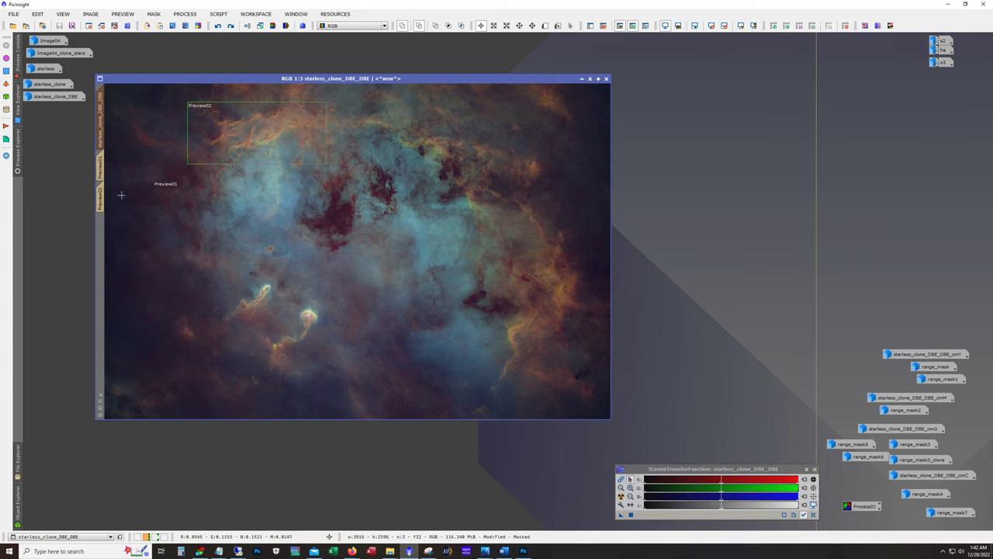
{"action": "scroll", "coordinate": [227, 139], "scroll_direction": "up", "scroll_amount": 1}
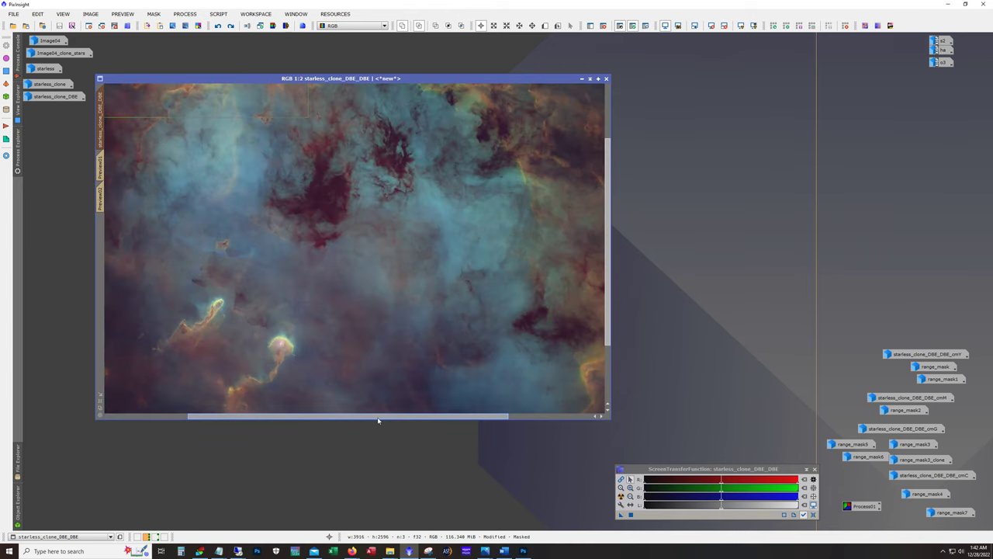
{"action": "left_click_drag", "start_coordinate": [381, 420], "coordinate": [322, 418]}
{"action": "left_click_drag", "start_coordinate": [609, 332], "coordinate": [610, 278]}
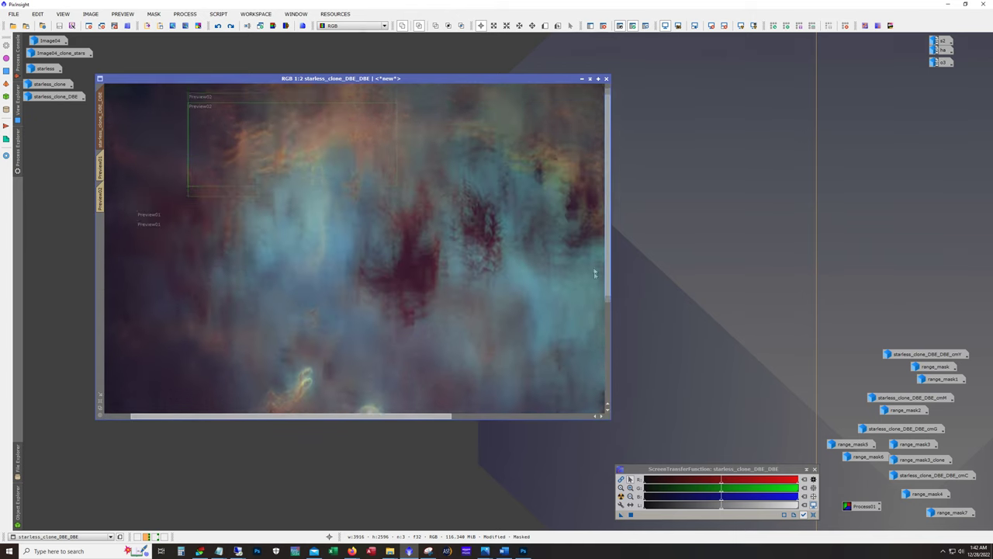
{"action": "scroll", "coordinate": [549, 185], "scroll_direction": "up", "scroll_amount": 1}
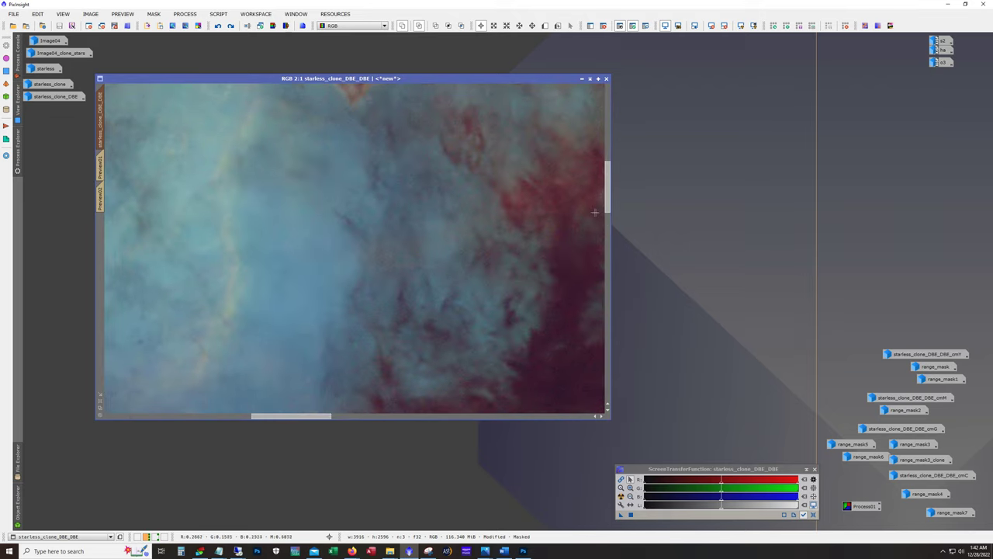
{"action": "left_click_drag", "start_coordinate": [609, 225], "coordinate": [609, 173]}
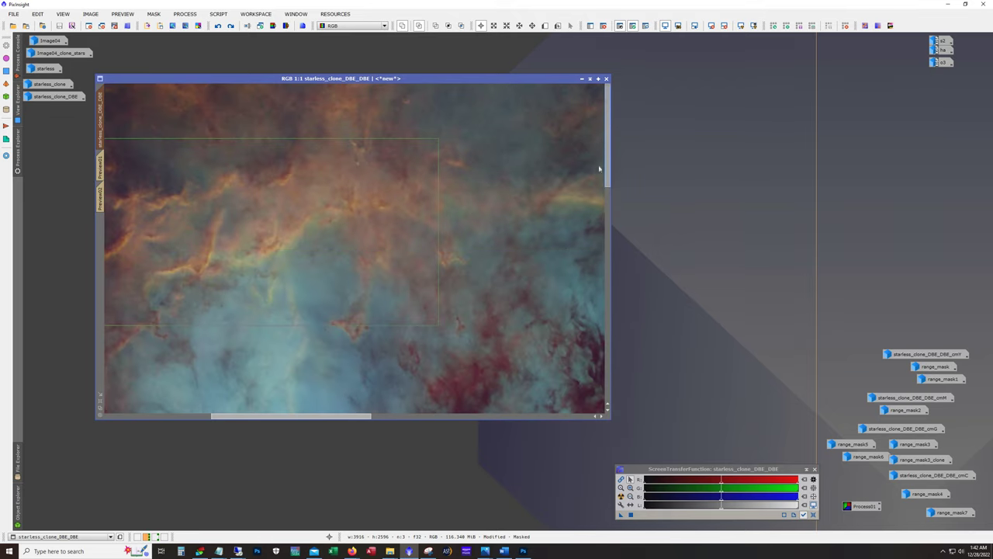
{"action": "left_click_drag", "start_coordinate": [350, 412], "coordinate": [324, 416]}
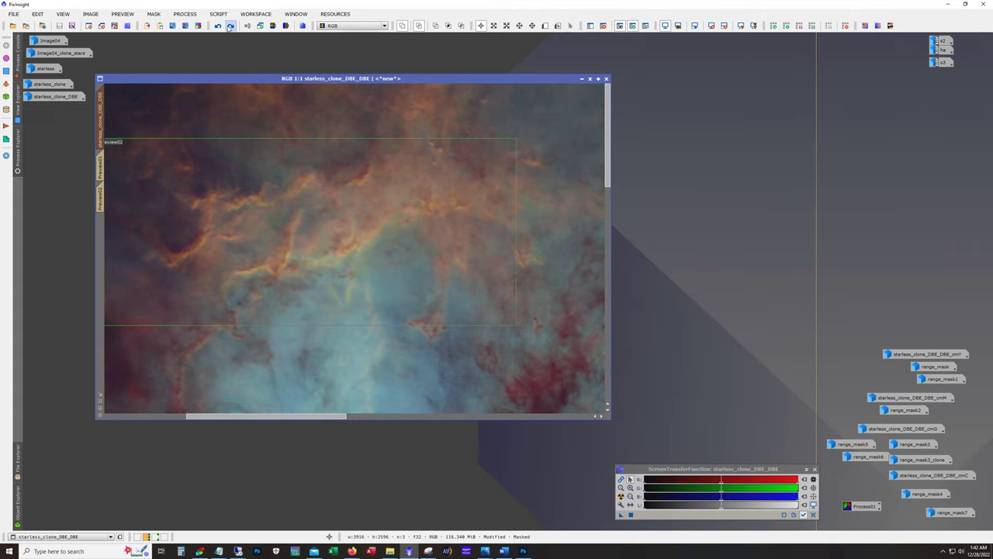
- Compare the nebula with and without UnsharpMask, ending with the sharpening applied
{"action": "left_click", "coordinate": [230, 26]}
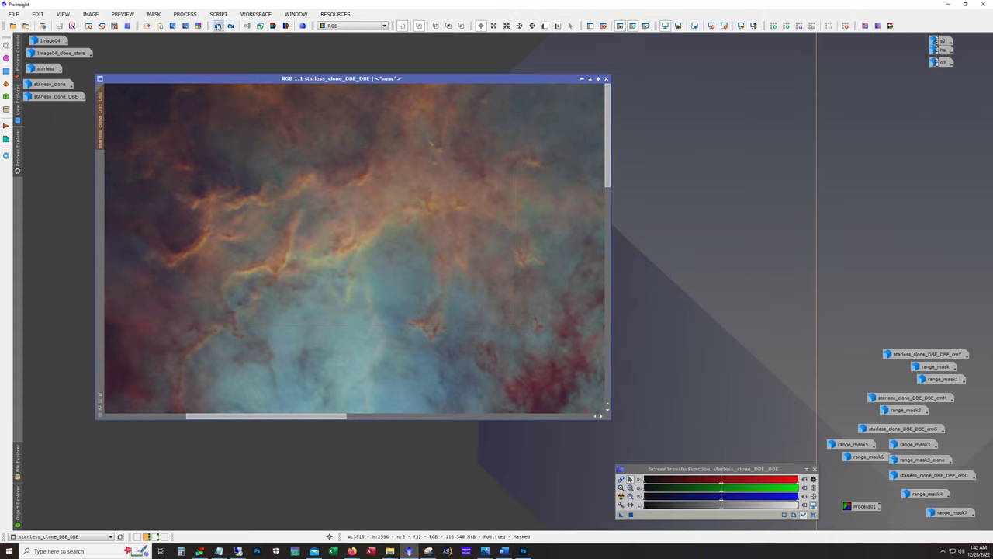
{"action": "left_click", "coordinate": [218, 27]}
{"action": "left_click", "coordinate": [218, 26]}
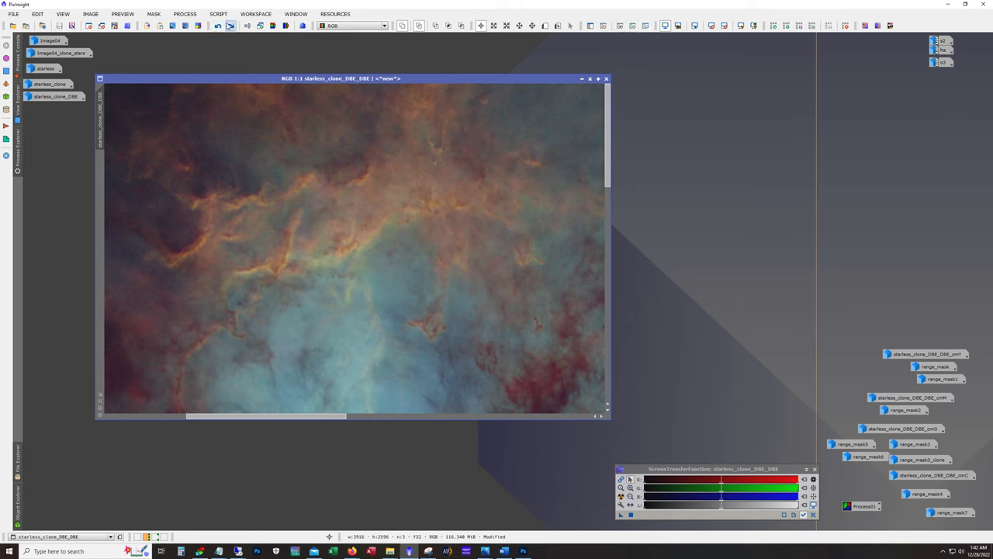
{"action": "left_click", "coordinate": [230, 26]}
{"action": "left_click", "coordinate": [230, 27]}
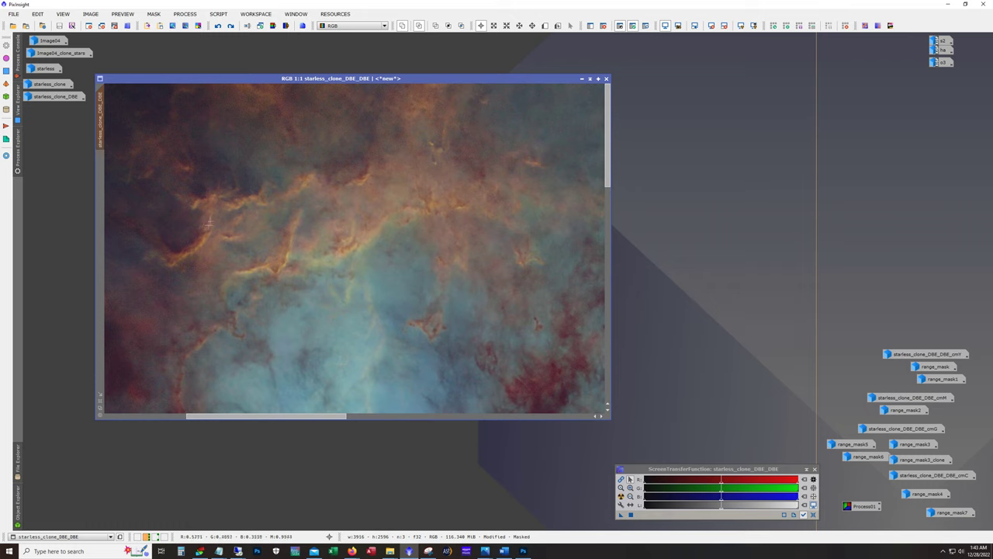
{"action": "left_click", "coordinate": [220, 26]}
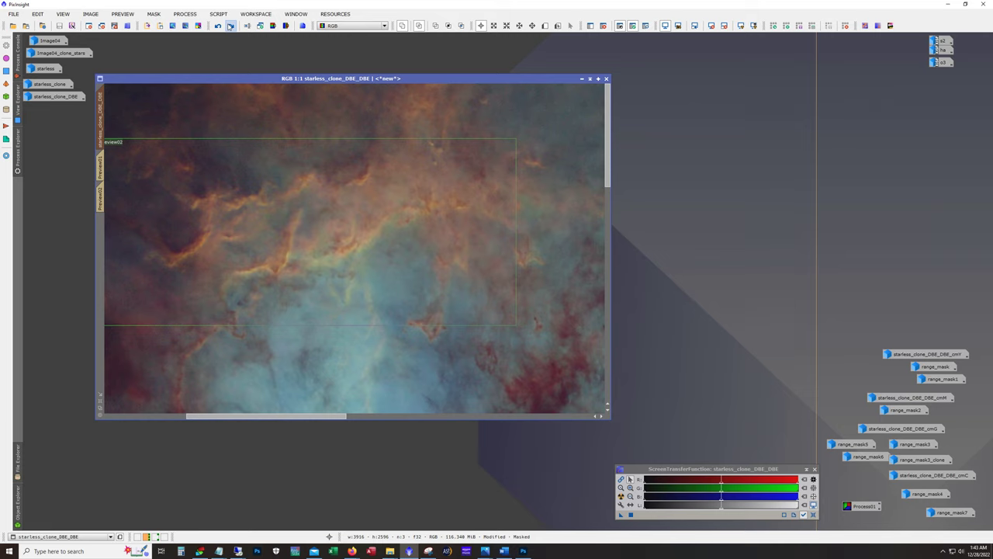
{"action": "left_click", "coordinate": [230, 26]}
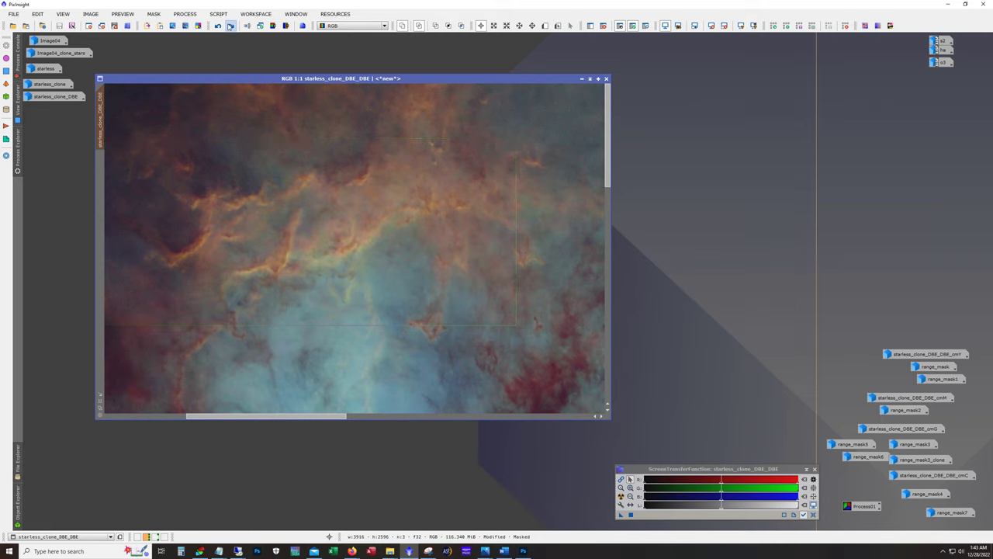
{"action": "left_click", "coordinate": [230, 25]}
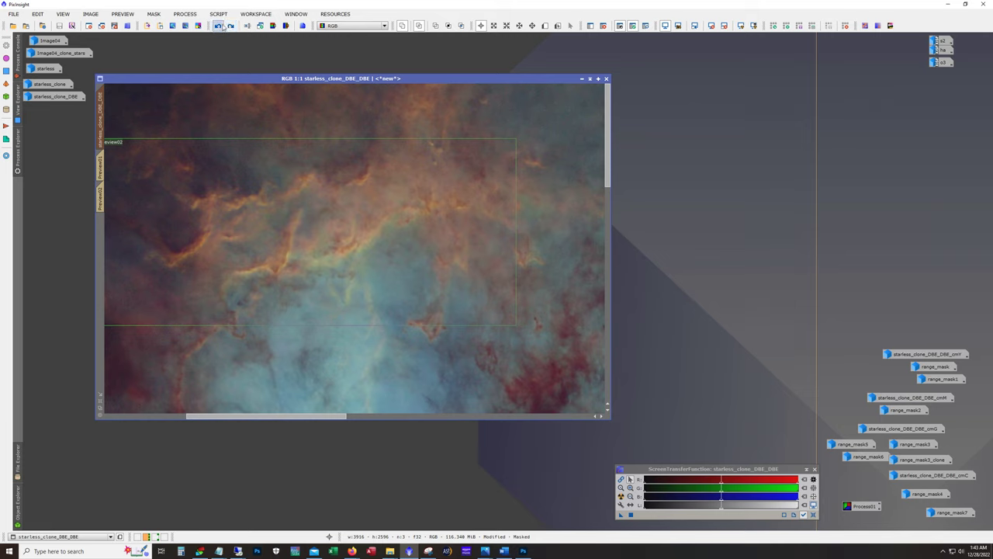
{"action": "left_click", "coordinate": [229, 26]}
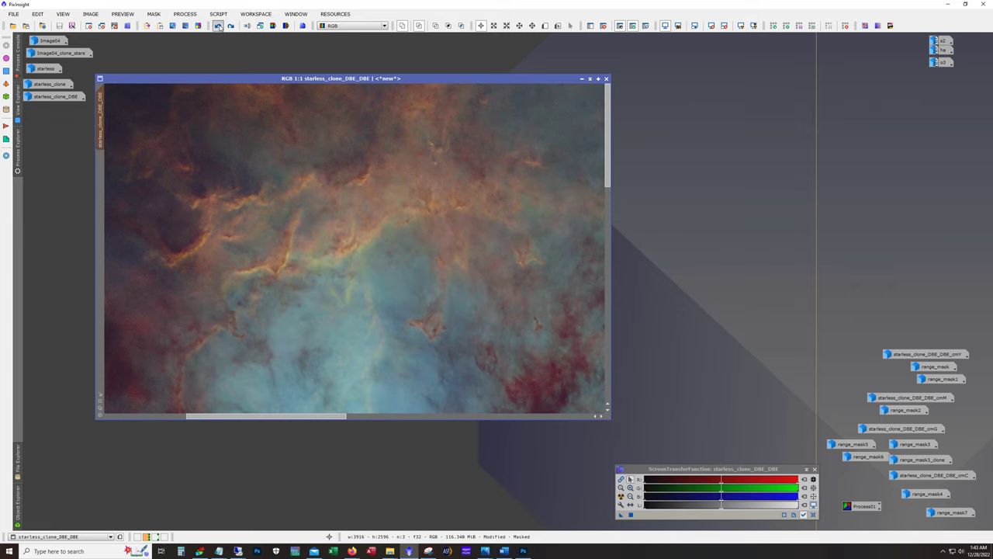
{"action": "left_click", "coordinate": [231, 27]}
{"action": "left_click", "coordinate": [231, 28]}
- Pan to the pillars and compare them with and without the CurvesTransformation adjustment
{"action": "scroll", "coordinate": [425, 193], "scroll_direction": "down", "scroll_amount": 1}
{"action": "scroll", "coordinate": [425, 193], "scroll_direction": "down", "scroll_amount": 1}
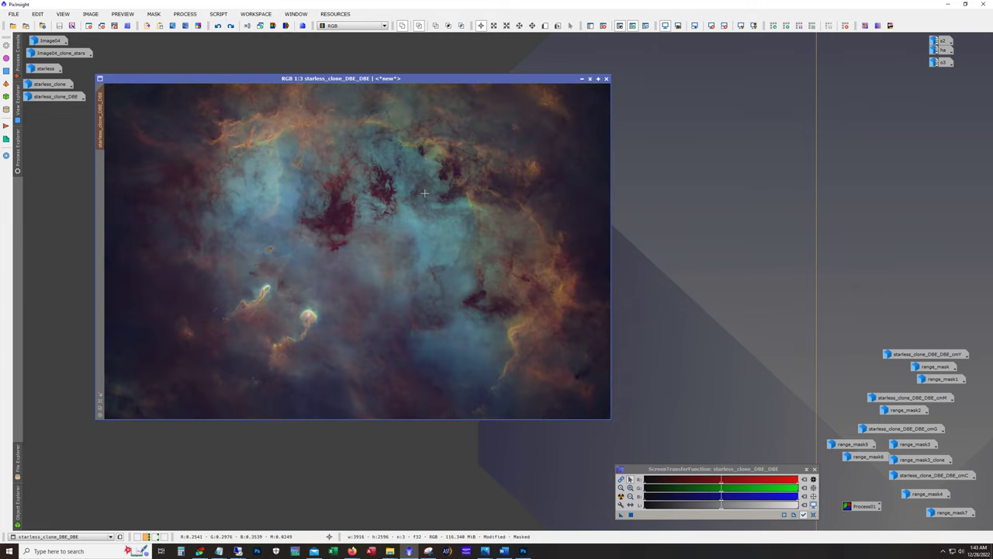
{"action": "scroll", "coordinate": [425, 193], "scroll_direction": "up", "scroll_amount": 2}
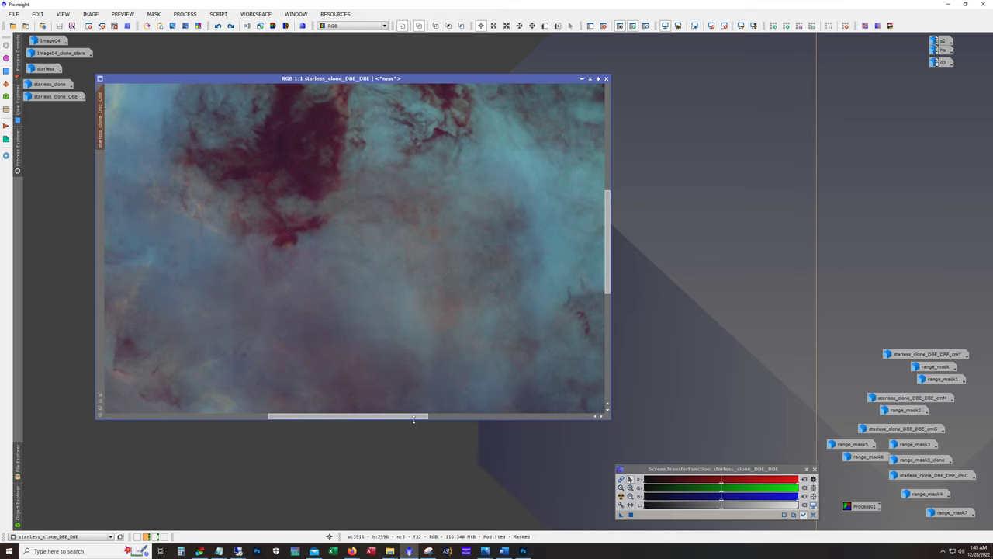
{"action": "left_click_drag", "start_coordinate": [413, 417], "coordinate": [348, 416]}
{"action": "left_click_drag", "start_coordinate": [608, 291], "coordinate": [607, 343]}
{"action": "left_click", "coordinate": [219, 26]}
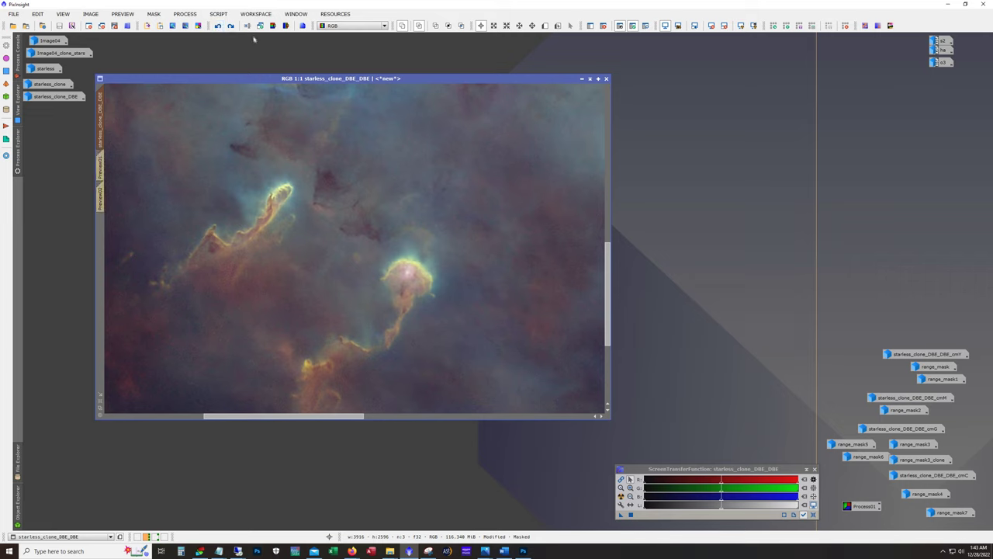
{"action": "left_click", "coordinate": [231, 27]}
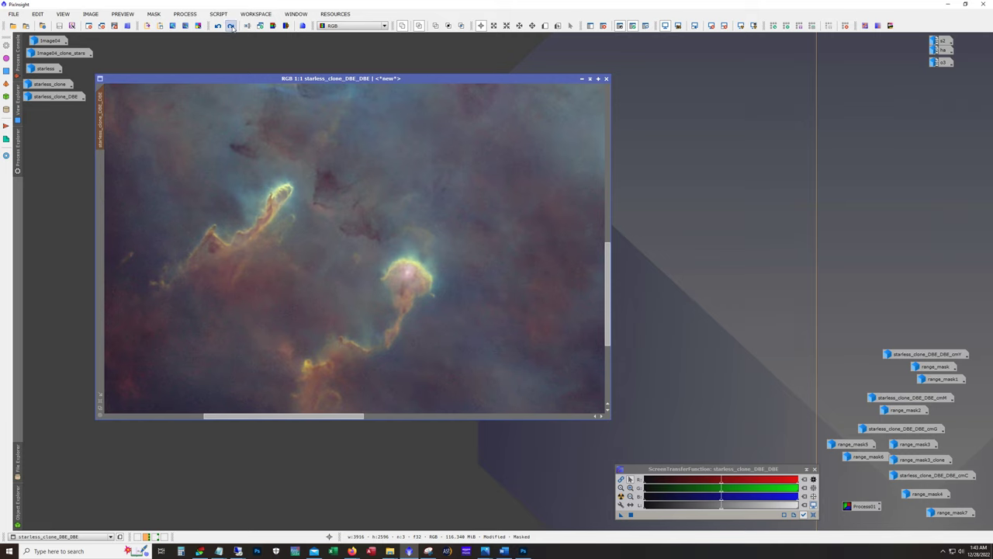
{"action": "left_click", "coordinate": [218, 27]}
{"action": "left_click", "coordinate": [230, 26]}
{"action": "left_click", "coordinate": [217, 27]}
{"action": "left_click", "coordinate": [230, 27]}
{"action": "left_click", "coordinate": [218, 28]}
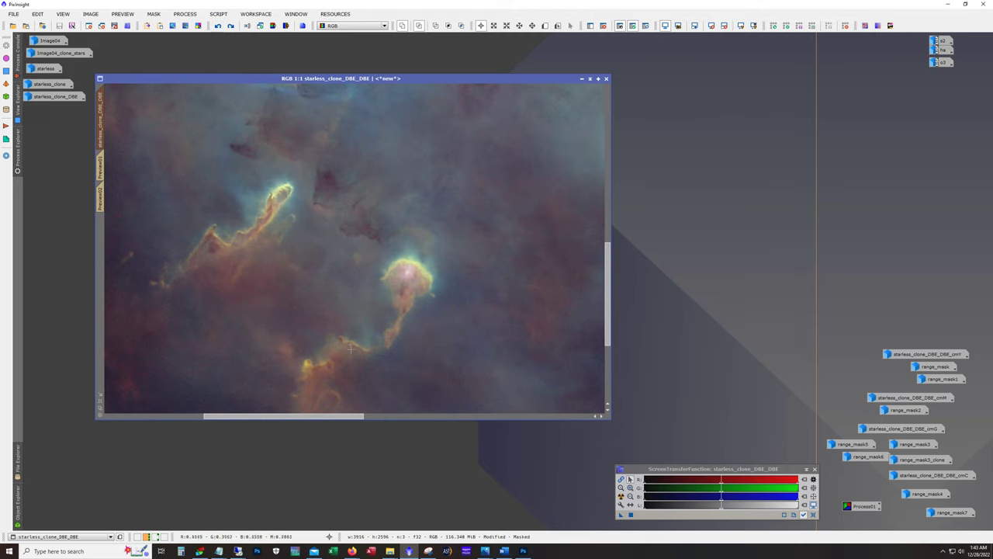
- Reapply the curves adjustment and zoom out to show the whole nebula
{"action": "left_click_drag", "start_coordinate": [348, 416], "coordinate": [250, 416]}
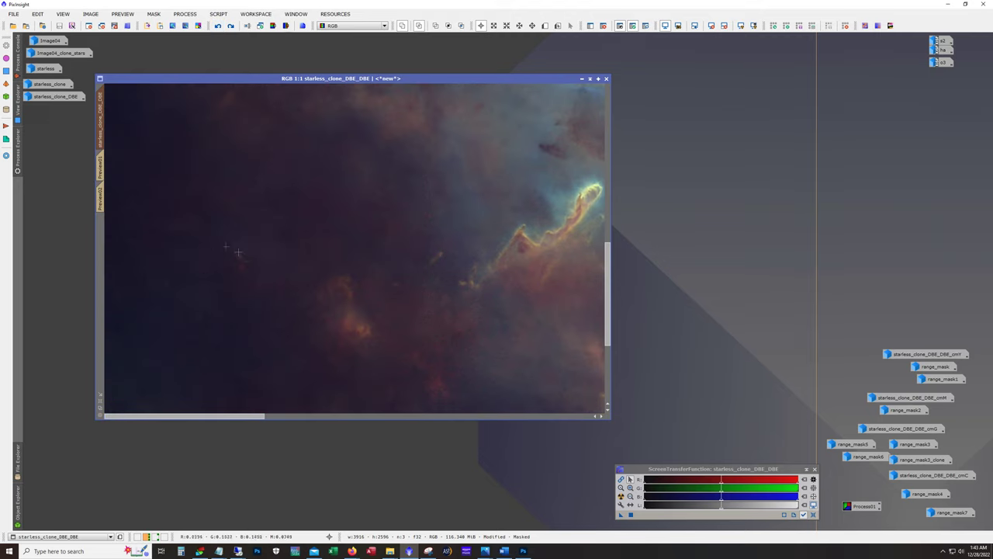
{"action": "left_click_drag", "start_coordinate": [226, 416], "coordinate": [340, 416]}
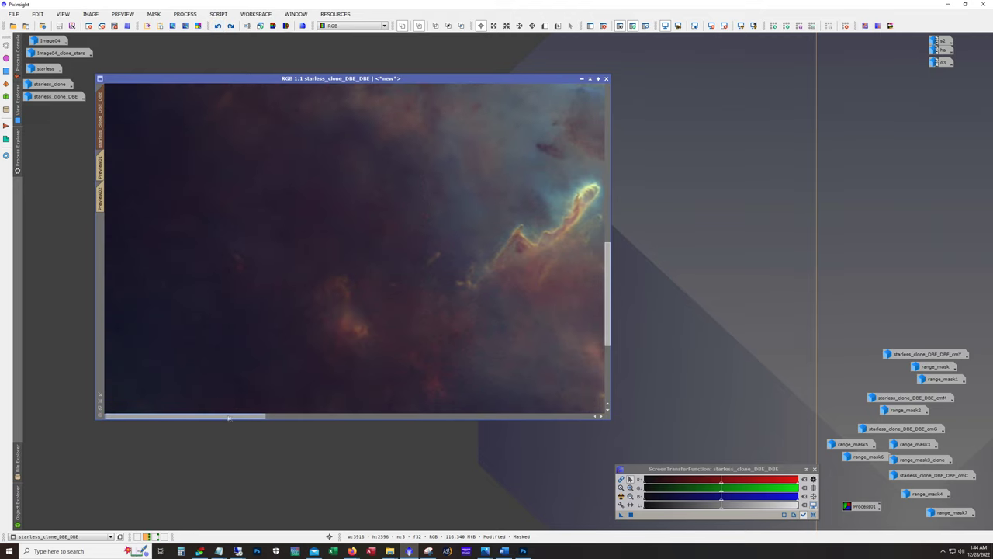
{"action": "left_click", "coordinate": [230, 25]}
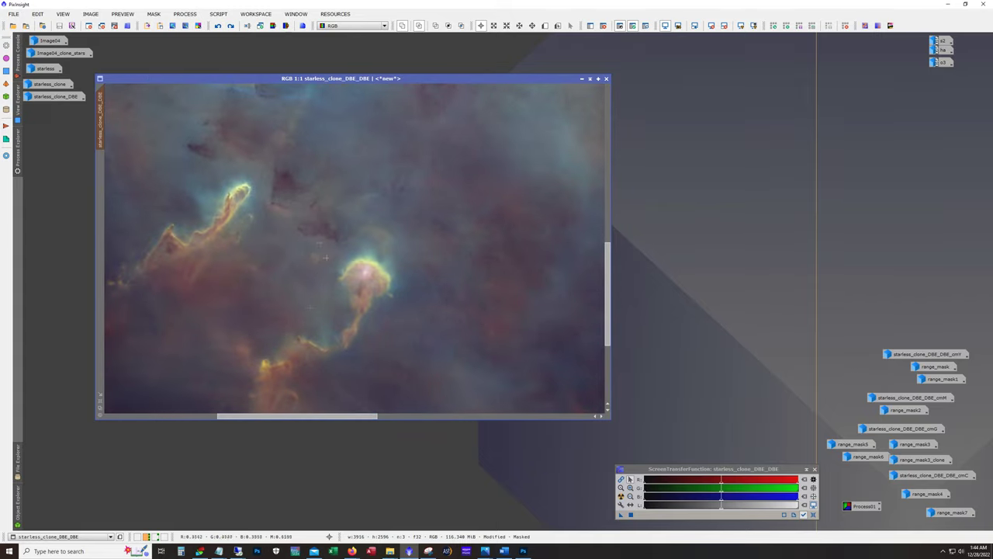
{"action": "scroll", "coordinate": [395, 280], "scroll_direction": "down", "scroll_amount": 2}
{"action": "scroll", "coordinate": [395, 280], "scroll_direction": "down", "scroll_amount": 3}
- Redo four history steps on the starless nebula image until its mask removal is restored
{"action": "scroll", "coordinate": [395, 280], "scroll_direction": "up", "scroll_amount": 3}
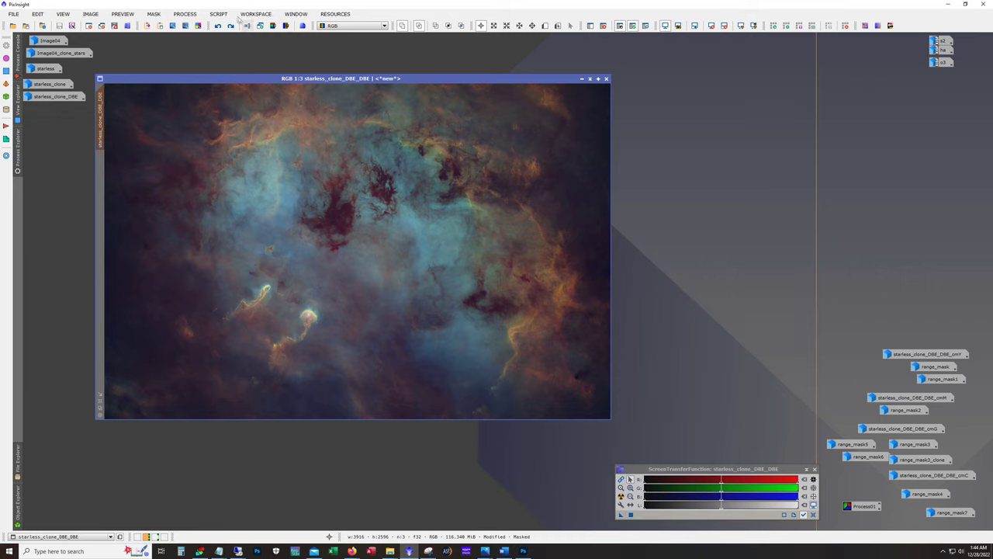
{"action": "left_click", "coordinate": [231, 26]}
{"action": "left_click", "coordinate": [231, 26]}
{"action": "left_click", "coordinate": [231, 27]}
{"action": "left_click", "coordinate": [230, 26]}
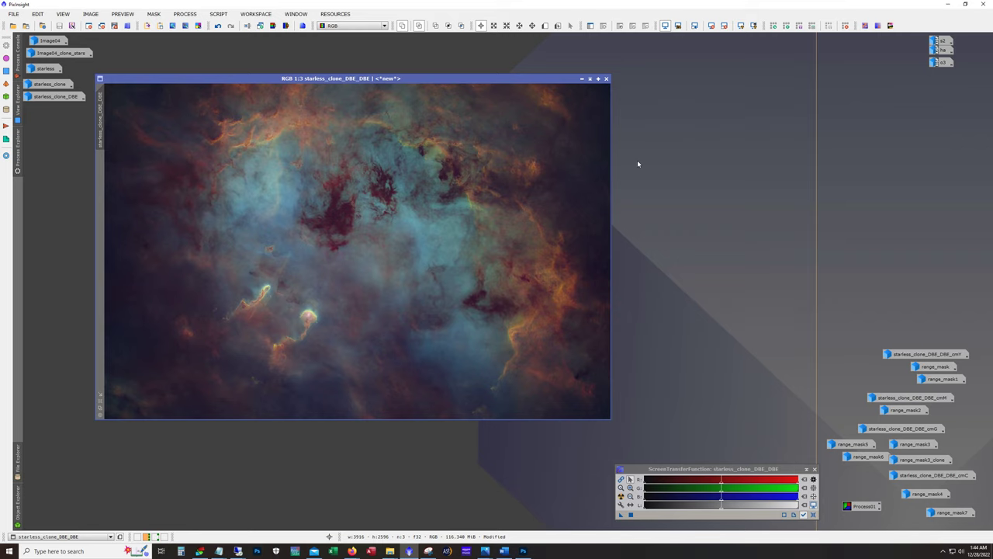
{"action": "key", "text": "alt"}
- Switch to workspace 2 with the stars-only Image04_clone_stars_clone and nudge its window up
{"action": "left_click", "coordinate": [155, 536]}
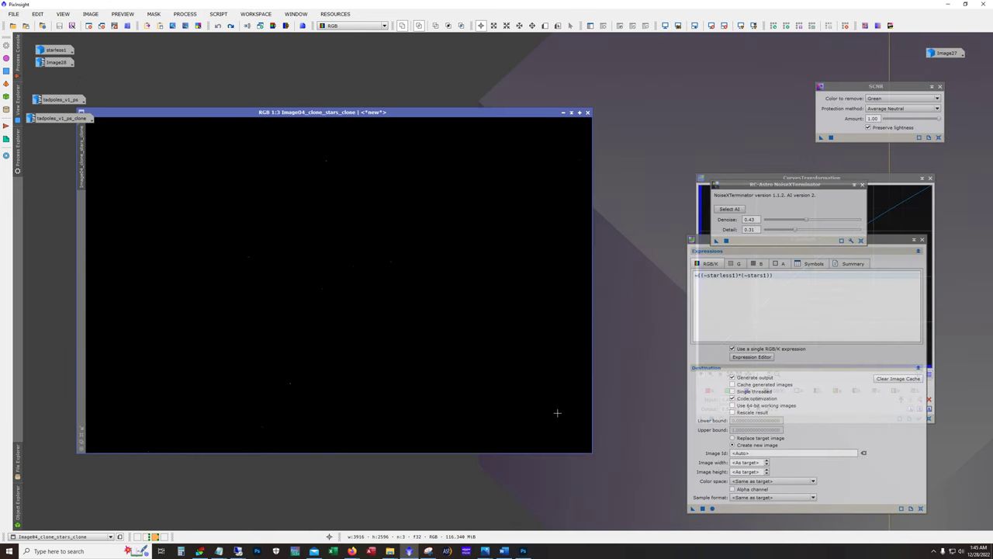
{"action": "left_click_drag", "start_coordinate": [307, 114], "coordinate": [323, 82]}
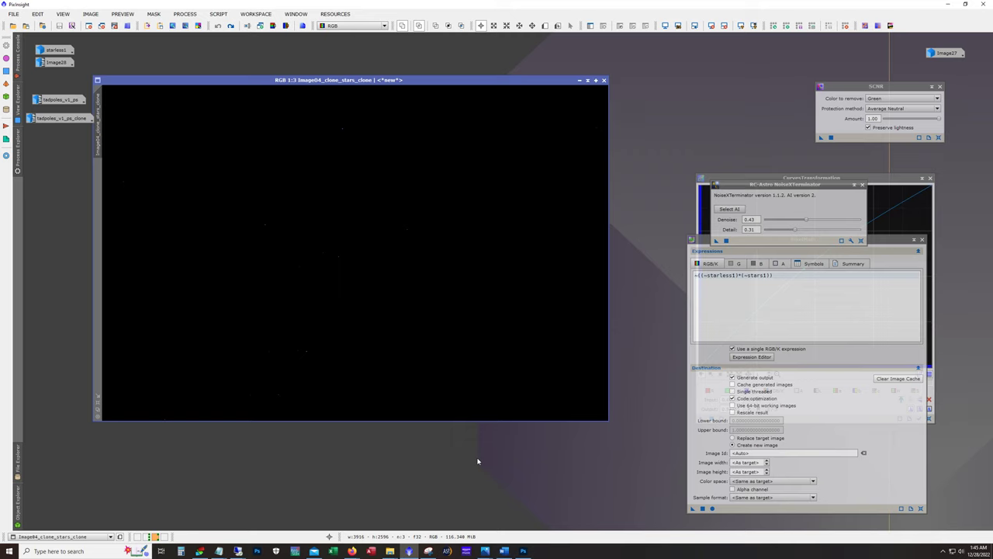
{"action": "left_click", "coordinate": [184, 14]}
{"action": "mouse_move", "coordinate": [207, 25]}
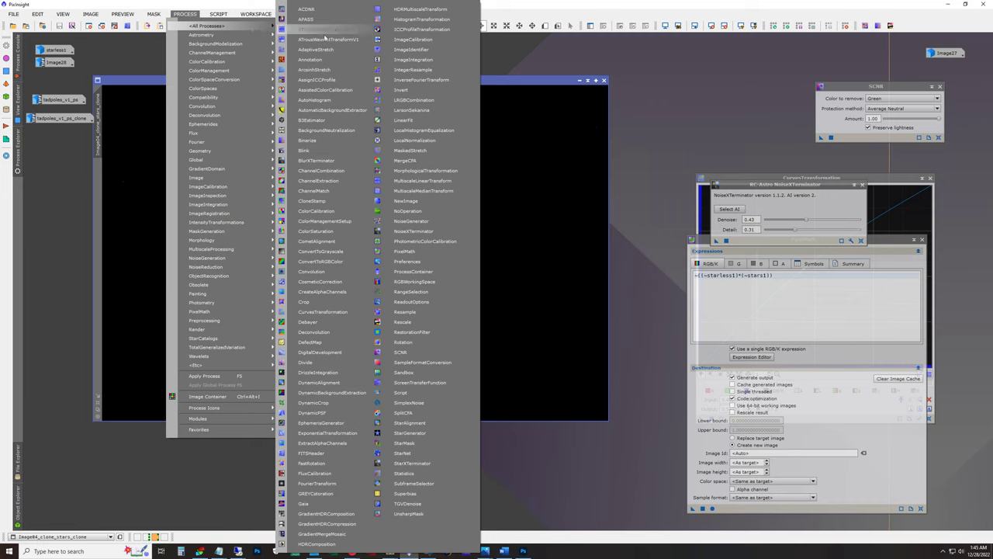
- Open ArcsinhStretch from All Processes and move its panel to the top of the workspace
{"action": "left_click", "coordinate": [329, 70]}
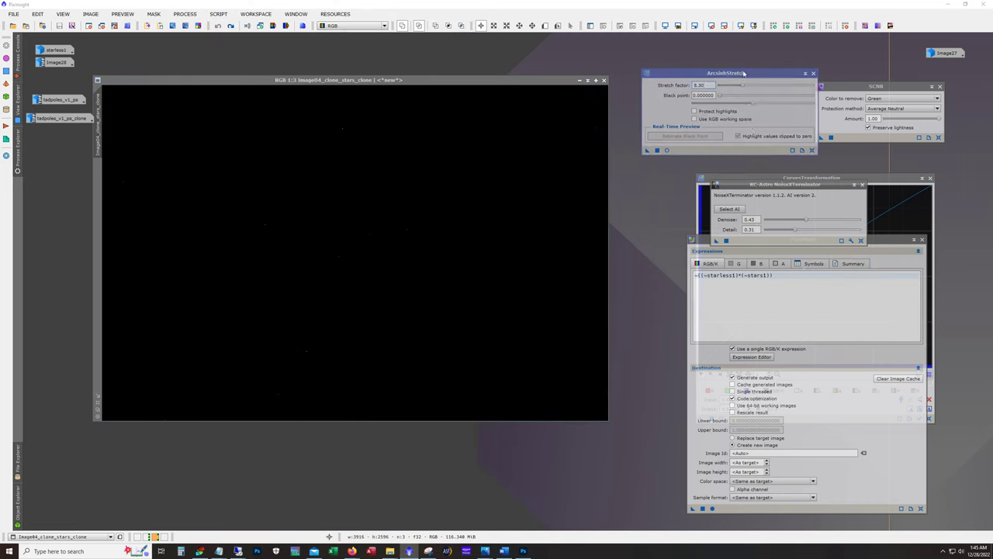
{"action": "left_click_drag", "start_coordinate": [854, 258], "coordinate": [745, 75]}
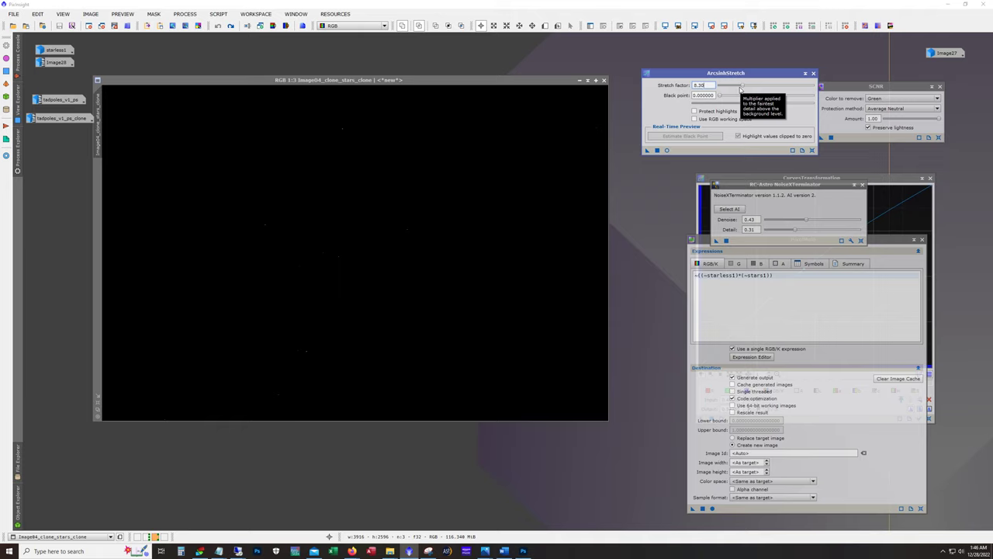
- Apply the 8.30 arcsinh stretch to Image04_clone_stars_clone, comparing before and after with undo/redo
{"action": "left_click", "coordinate": [240, 82]}
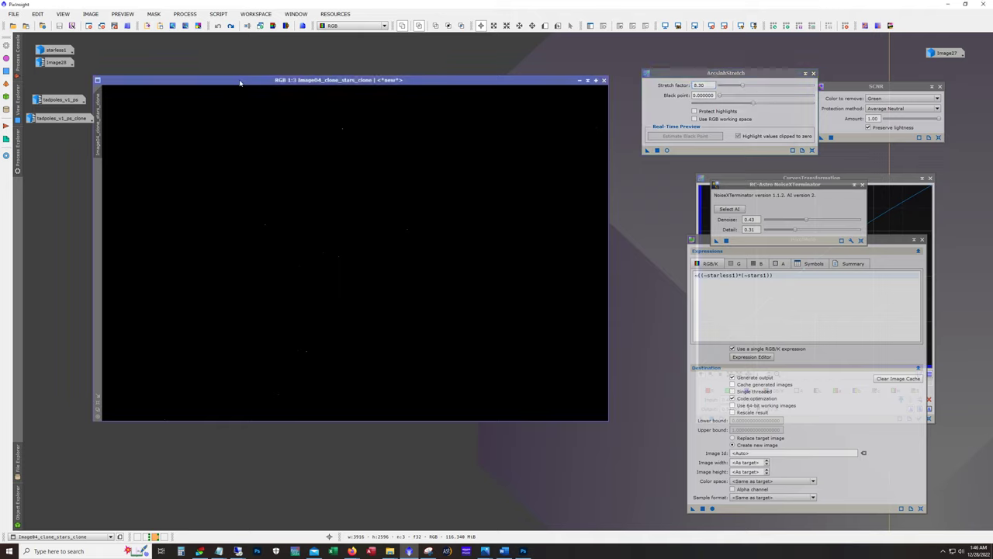
{"action": "left_click", "coordinate": [230, 25]}
{"action": "scroll", "coordinate": [373, 259], "scroll_direction": "up", "scroll_amount": 2}
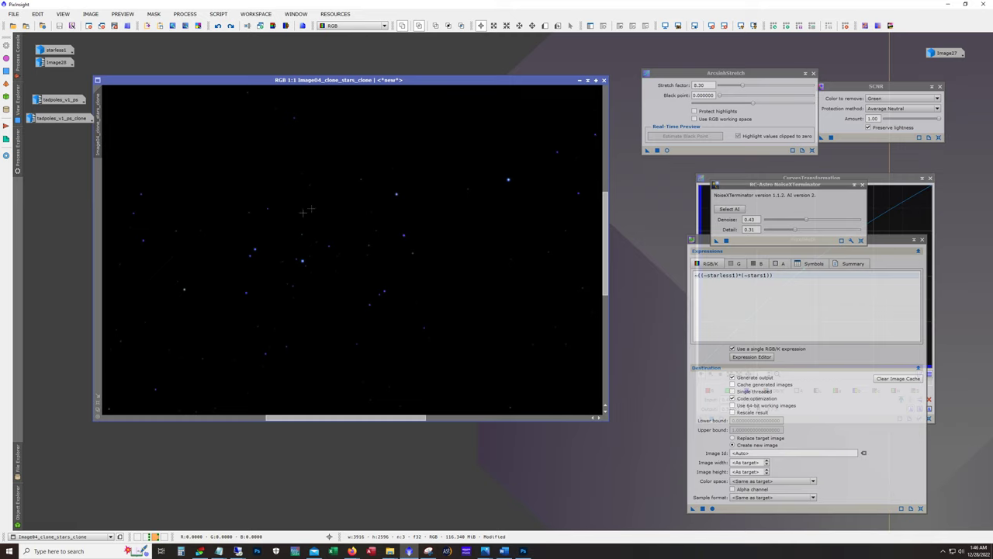
{"action": "left_click", "coordinate": [231, 25]}
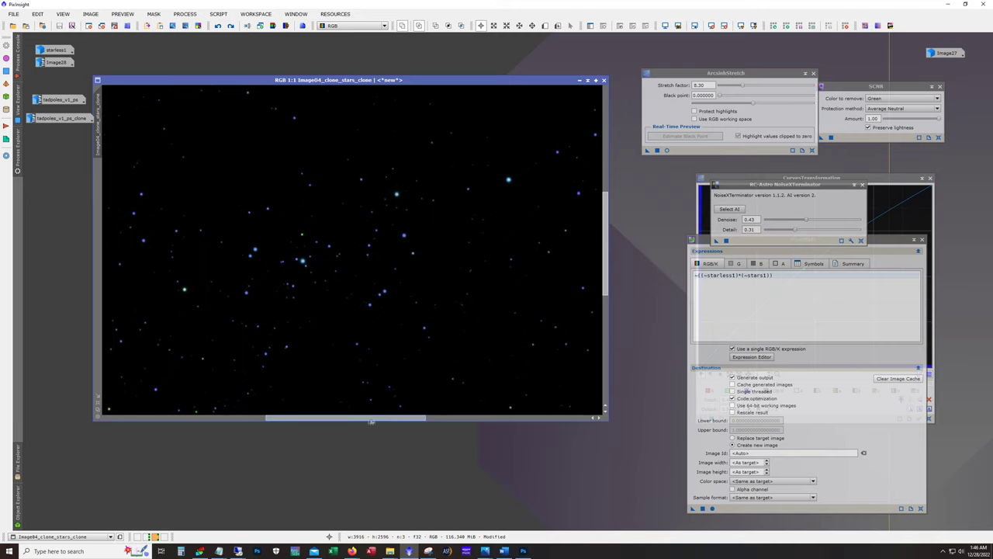
{"action": "mouse_move", "coordinate": [372, 421]}
{"action": "left_mouse_down"}
{"action": "mouse_move", "coordinate": [293, 416]}
{"action": "mouse_move", "coordinate": [304, 415]}
{"action": "left_mouse_up"}
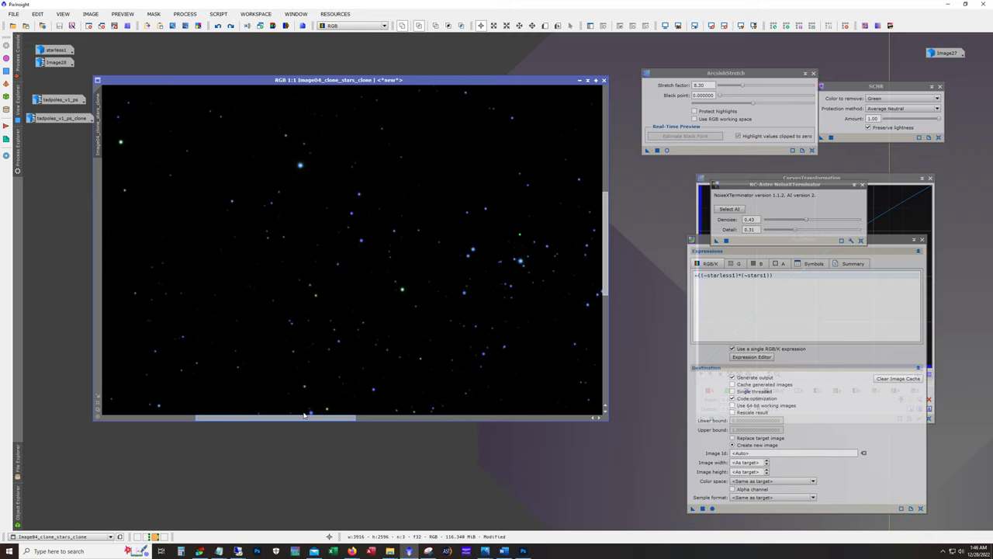
{"action": "mouse_move", "coordinate": [304, 415]}
{"action": "left_mouse_down"}
{"action": "mouse_move", "coordinate": [553, 423]}
{"action": "mouse_move", "coordinate": [299, 406]}
{"action": "left_mouse_up"}
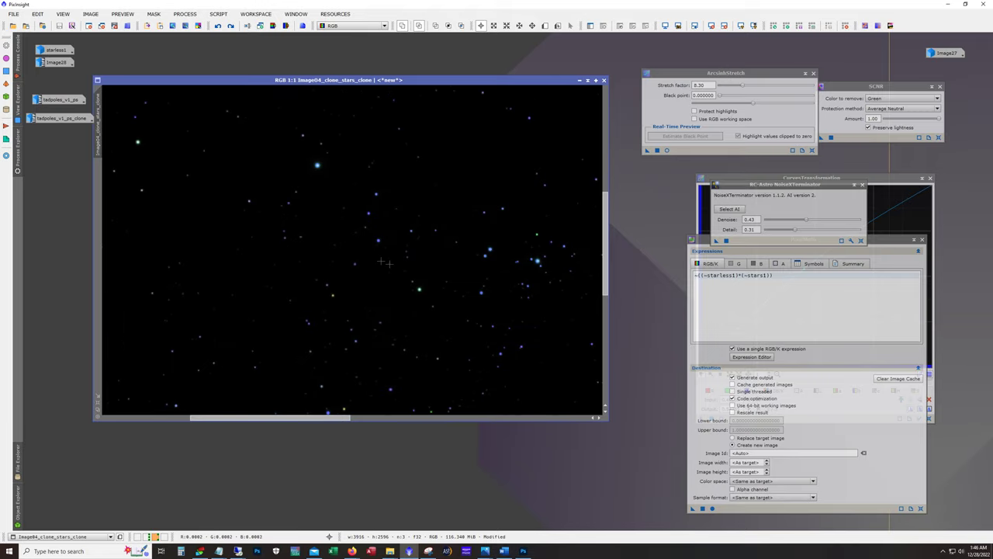
{"action": "left_click", "coordinate": [231, 25]}
{"action": "scroll", "coordinate": [370, 242], "scroll_direction": "down", "scroll_amount": 1}
{"action": "scroll", "coordinate": [370, 243], "scroll_direction": "down", "scroll_amount": 3}
{"action": "scroll", "coordinate": [370, 242], "scroll_direction": "up", "scroll_amount": 2}
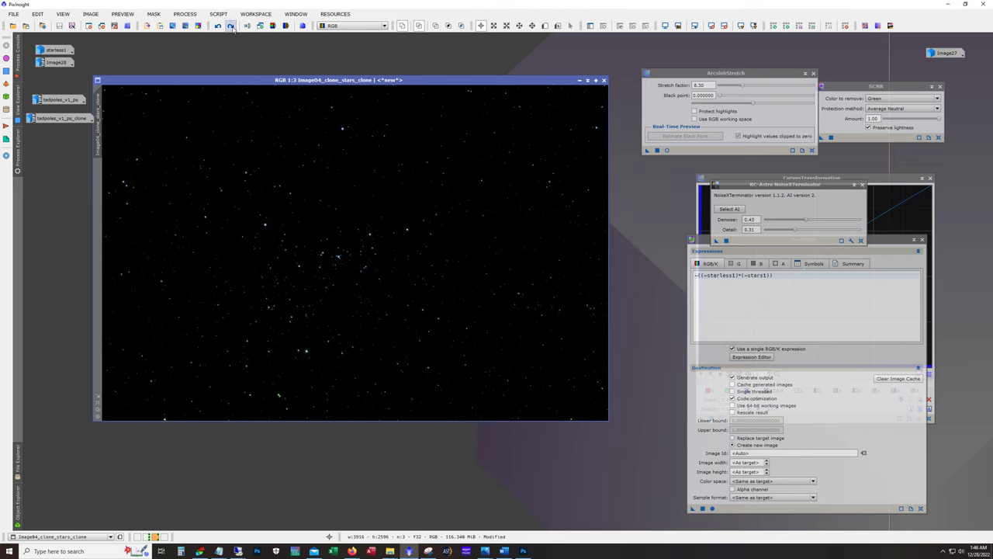
{"action": "left_click", "coordinate": [232, 27]}
- Undo SCNR on the stretched stars to compare their original colour tint
{"action": "scroll", "coordinate": [356, 302], "scroll_direction": "up", "scroll_amount": 2}
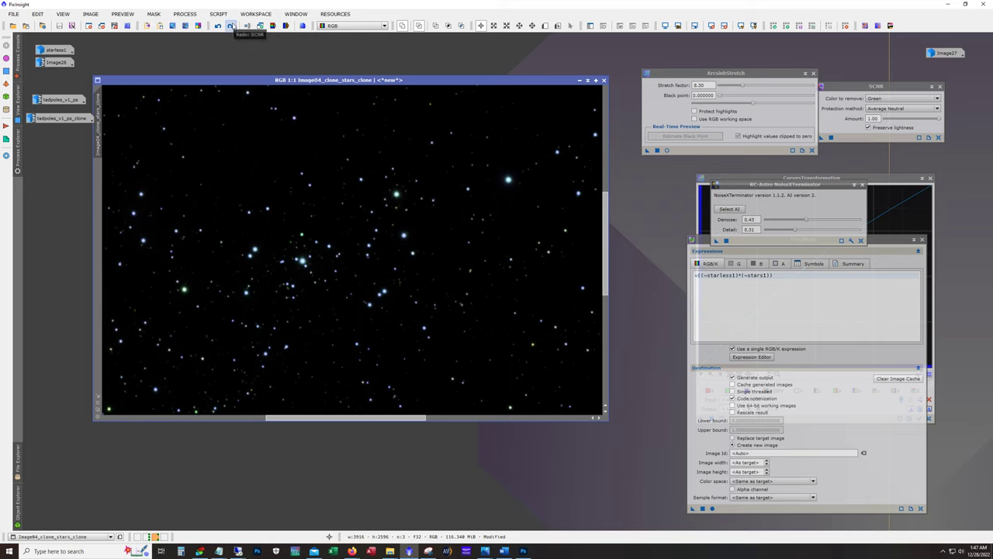
{"action": "left_click", "coordinate": [231, 26]}
- Redo SCNR, skip the inversion, and restore the rename to stars1, zooming out to 1:3
{"action": "left_click", "coordinate": [232, 26]}
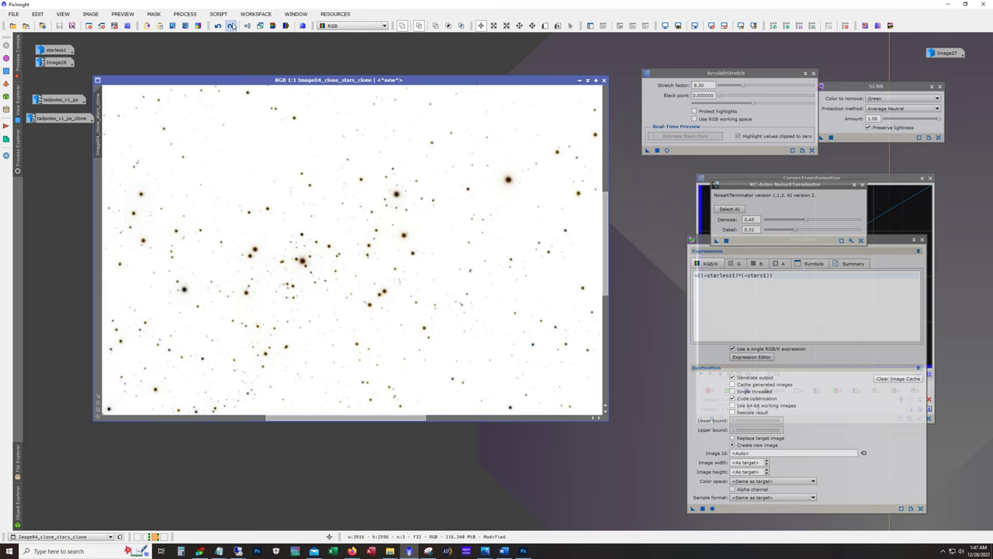
{"action": "left_click", "coordinate": [231, 25]}
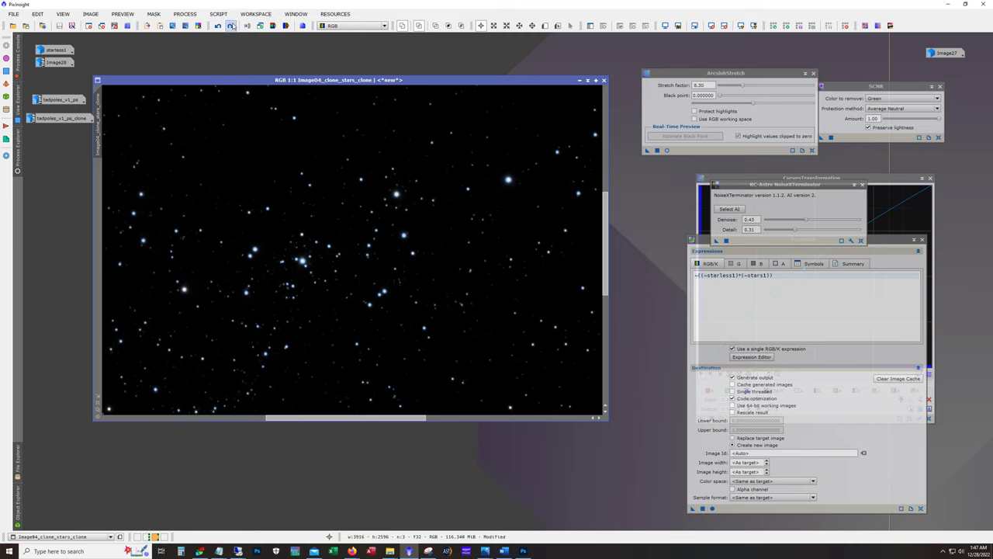
{"action": "left_click", "coordinate": [231, 26]}
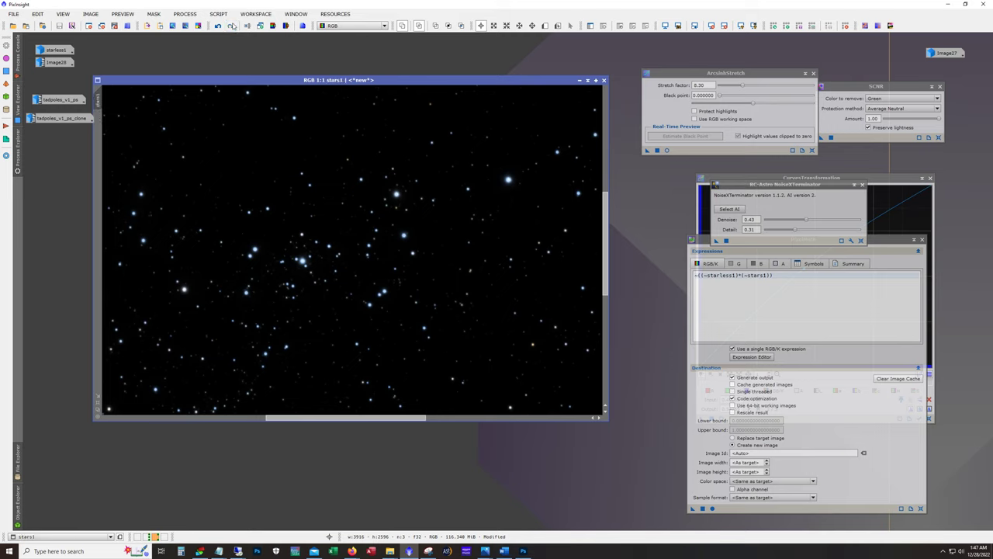
{"action": "scroll", "coordinate": [294, 215], "scroll_direction": "down", "scroll_amount": 3}
{"action": "scroll", "coordinate": [295, 215], "scroll_direction": "up", "scroll_amount": 1}
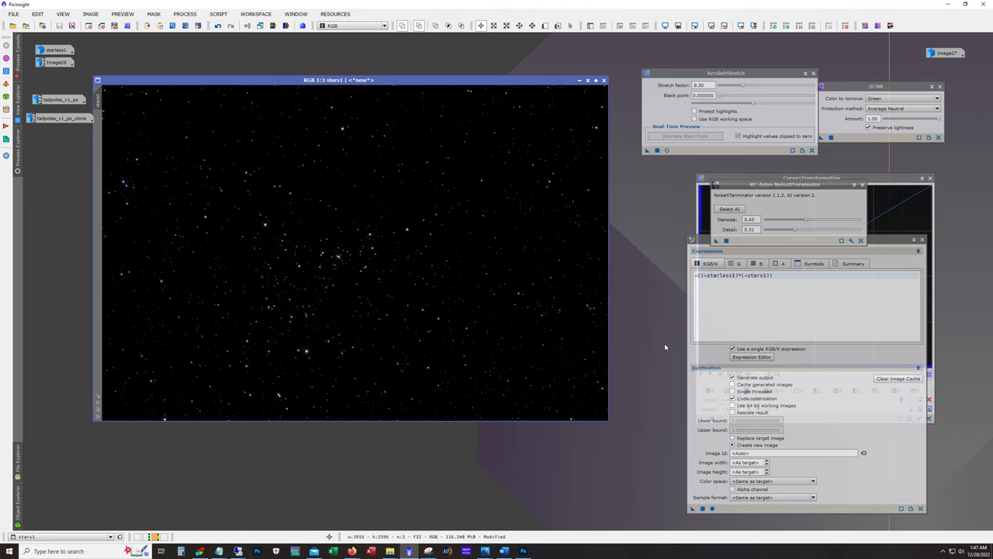
{"action": "key", "text": "alt"}
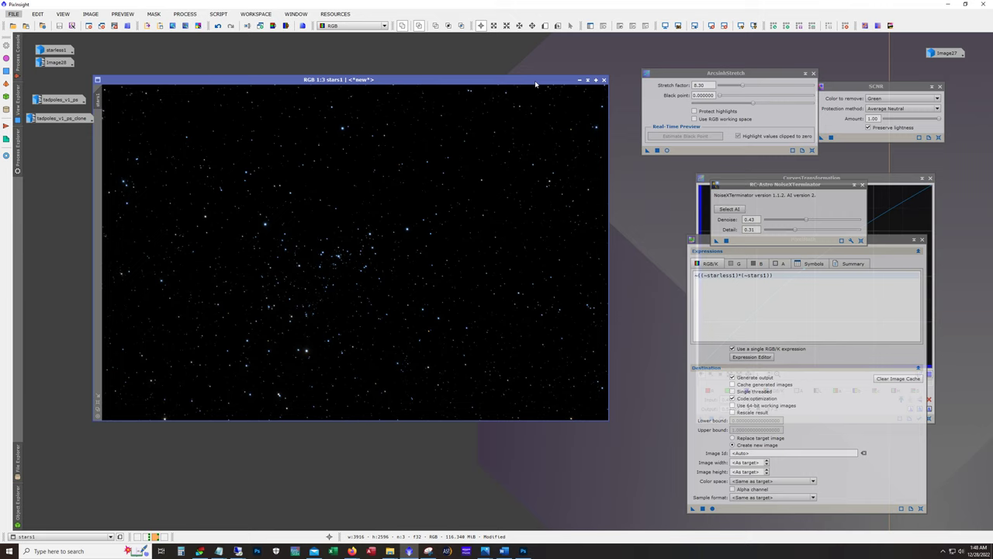
- Select the PixelMath star-combining expression and iconize the stars1 image
{"action": "left_click", "coordinate": [782, 277]}
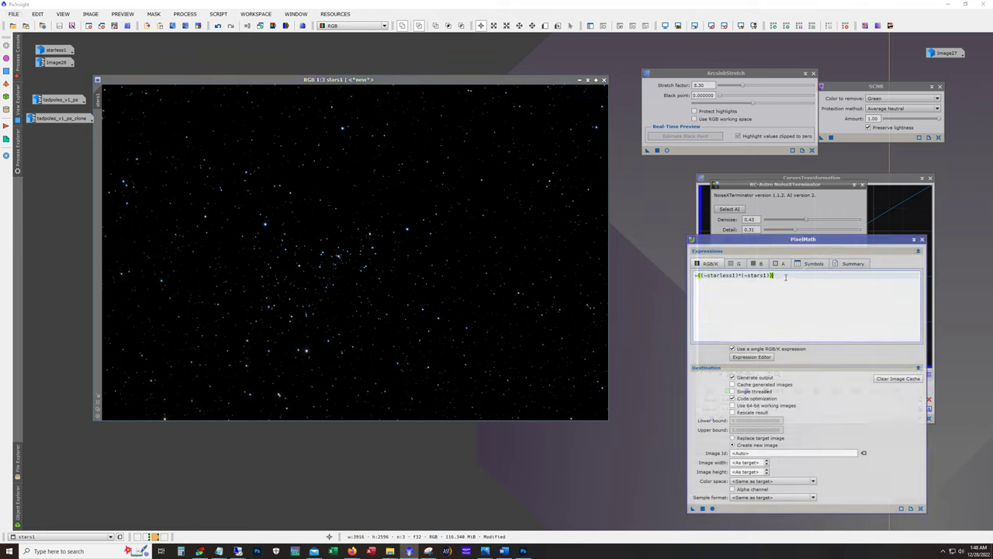
{"action": "left_click_drag", "start_coordinate": [775, 276], "coordinate": [696, 276]}
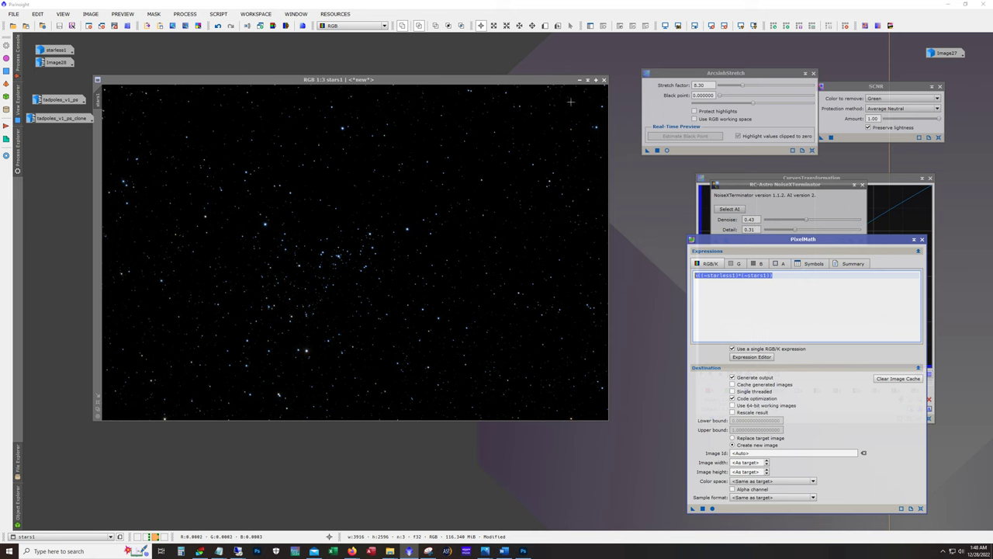
{"action": "left_click", "coordinate": [580, 80]}
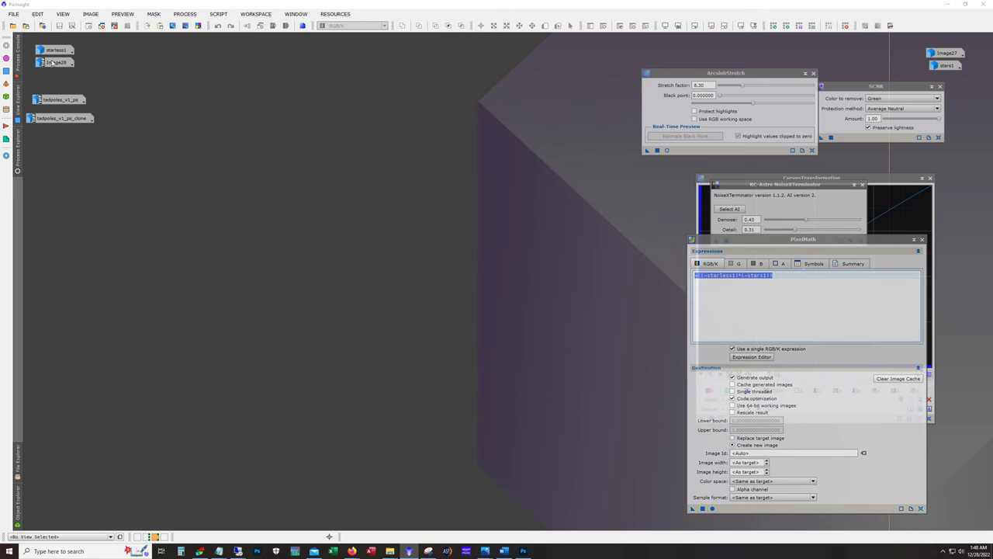
- Open Image28 (tadpoles_v1) to inspect it, then iconize it again
{"action": "double_click", "coordinate": [52, 62]}
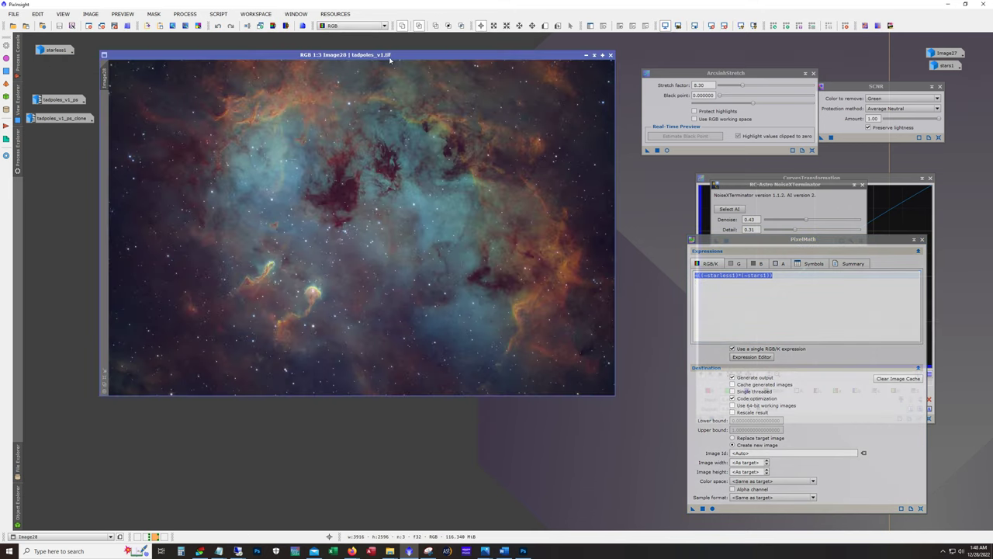
{"action": "left_click_drag", "start_coordinate": [391, 59], "coordinate": [390, 71]}
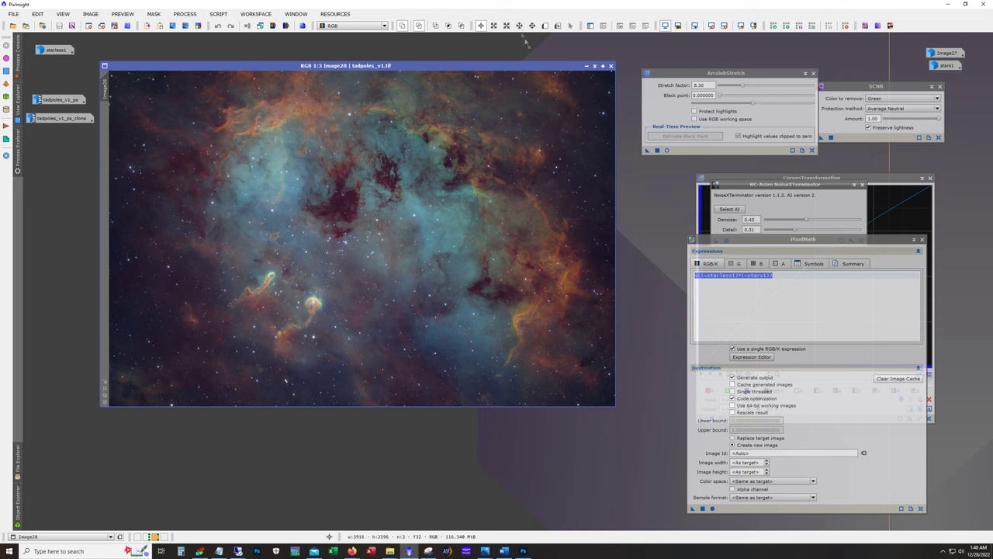
{"action": "left_click", "coordinate": [586, 66]}
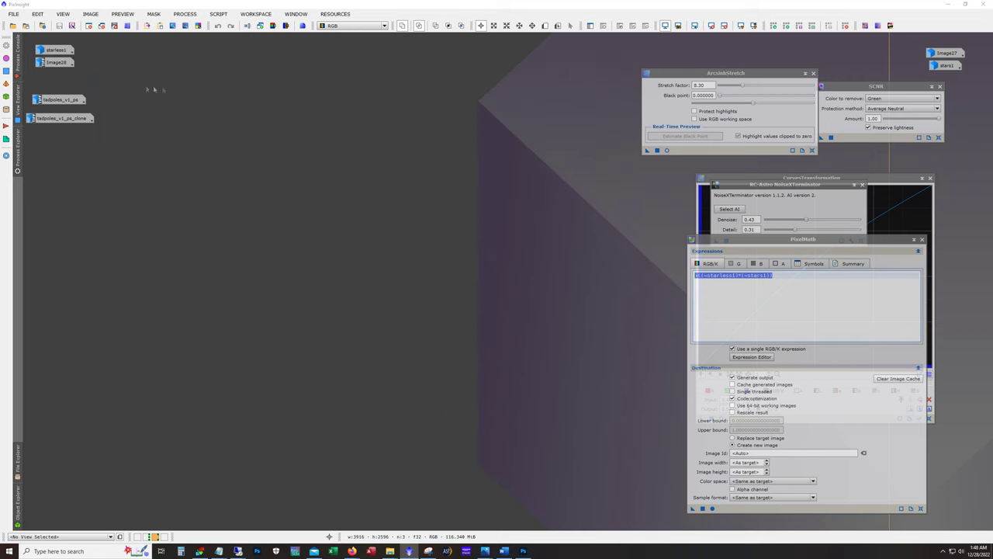
- Open tadpoles_v1_ps and tadpoles_v1_ps_clone from their icons
{"action": "double_click", "coordinate": [68, 100]}
{"action": "left_click_drag", "start_coordinate": [302, 63], "coordinate": [334, 80]}
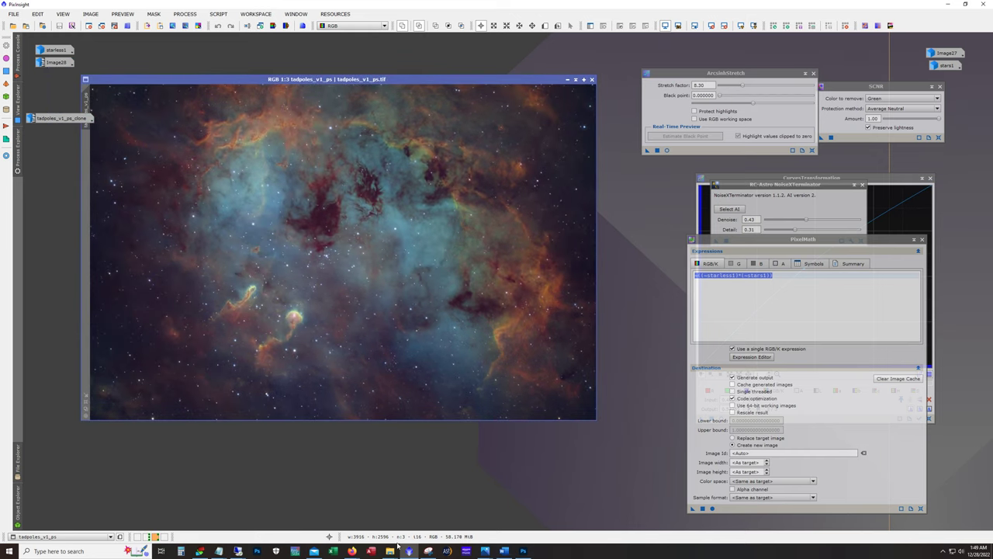
{"action": "double_click", "coordinate": [53, 121]}
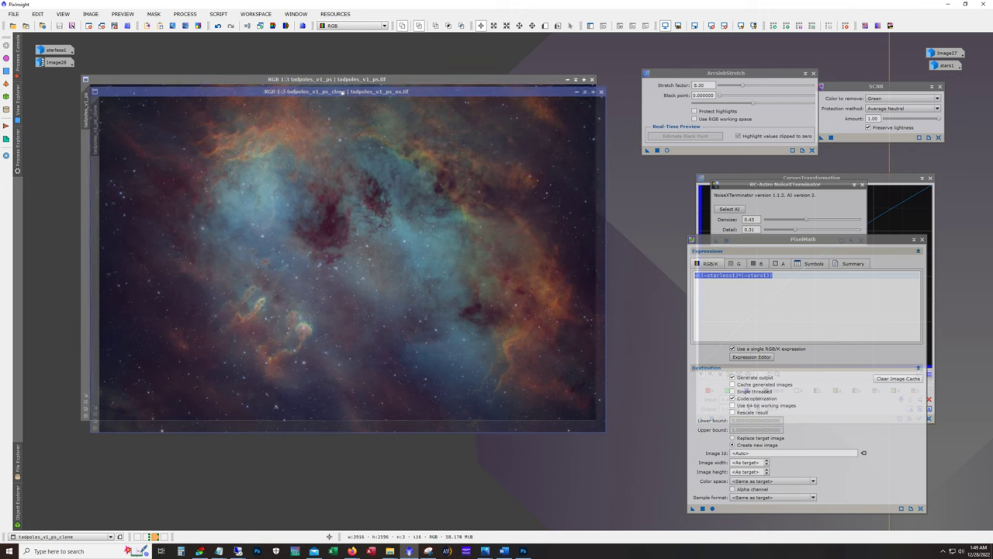
- Close the ArcsinhStretch, SCNR and PixelMath tool windows
{"action": "left_click", "coordinate": [813, 73]}
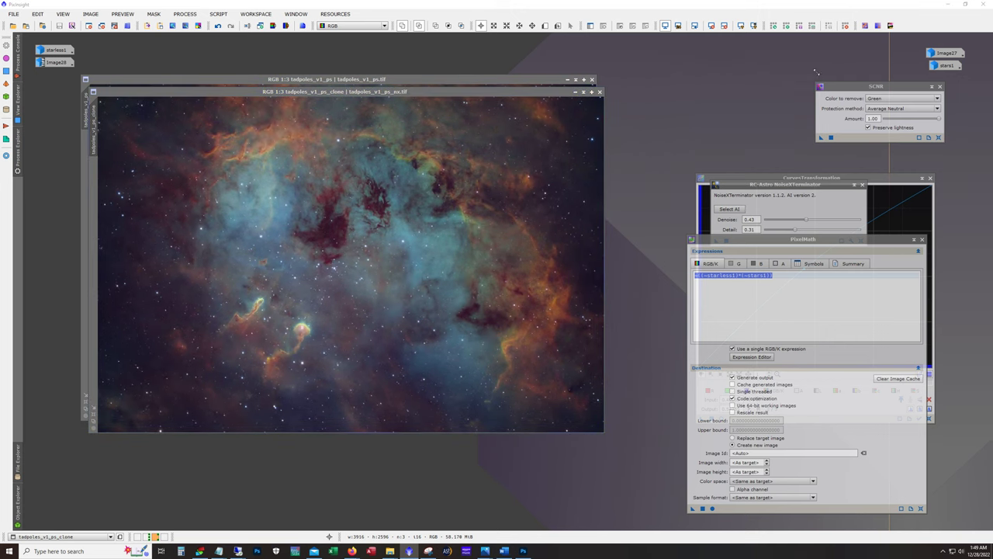
{"action": "left_click", "coordinate": [940, 86]}
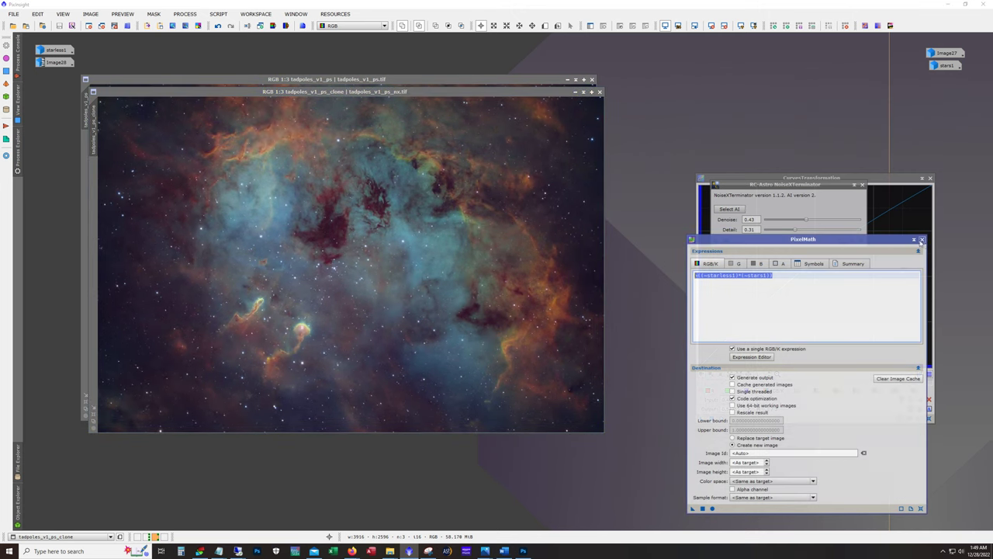
{"action": "left_click", "coordinate": [922, 239]}
- Close Curves and NoiseXTerminator, then enlarge tadpoles_v1_ps_clone to fill the workspace
{"action": "left_click", "coordinate": [930, 178]}
{"action": "left_click", "coordinate": [862, 185]}
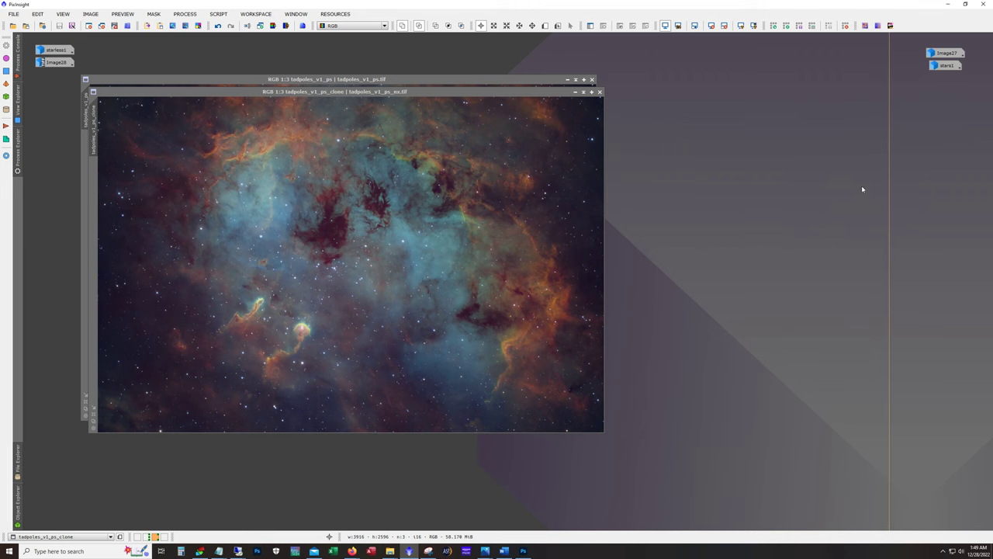
{"action": "left_click_drag", "start_coordinate": [475, 93], "coordinate": [416, 43]}
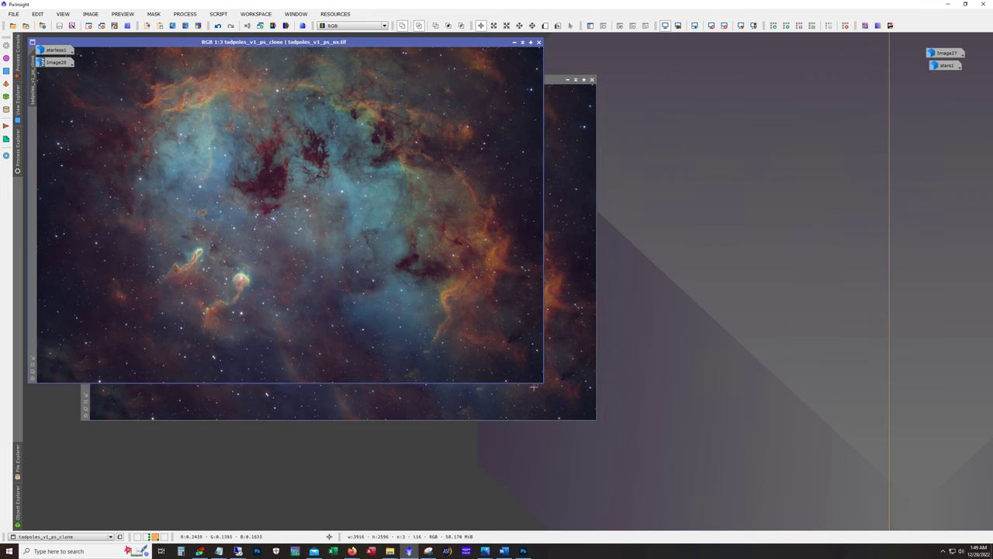
{"action": "left_click_drag", "start_coordinate": [540, 380], "coordinate": [949, 517]}
{"action": "scroll", "coordinate": [539, 298], "scroll_direction": "up", "scroll_amount": 3}
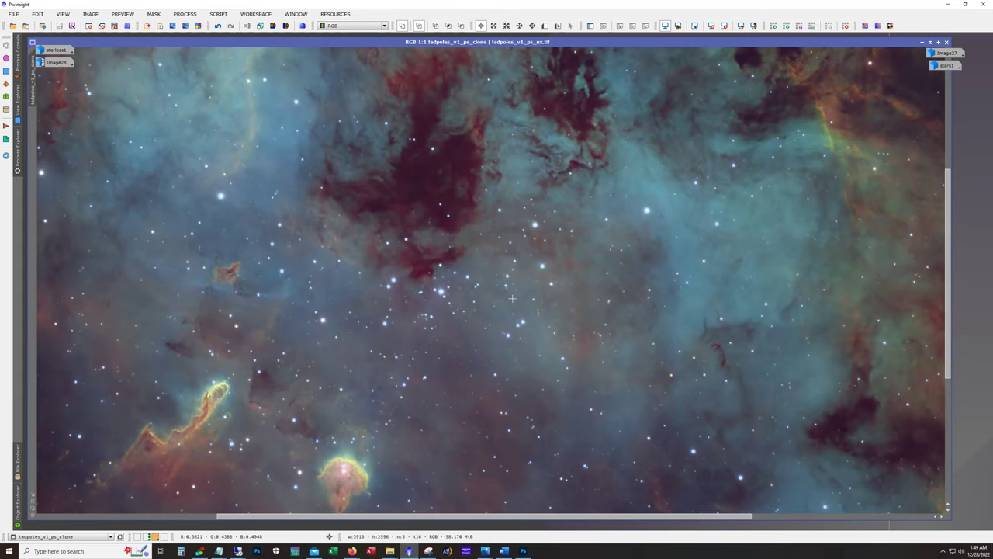
{"action": "scroll", "coordinate": [525, 290], "scroll_direction": "up", "scroll_amount": 1}
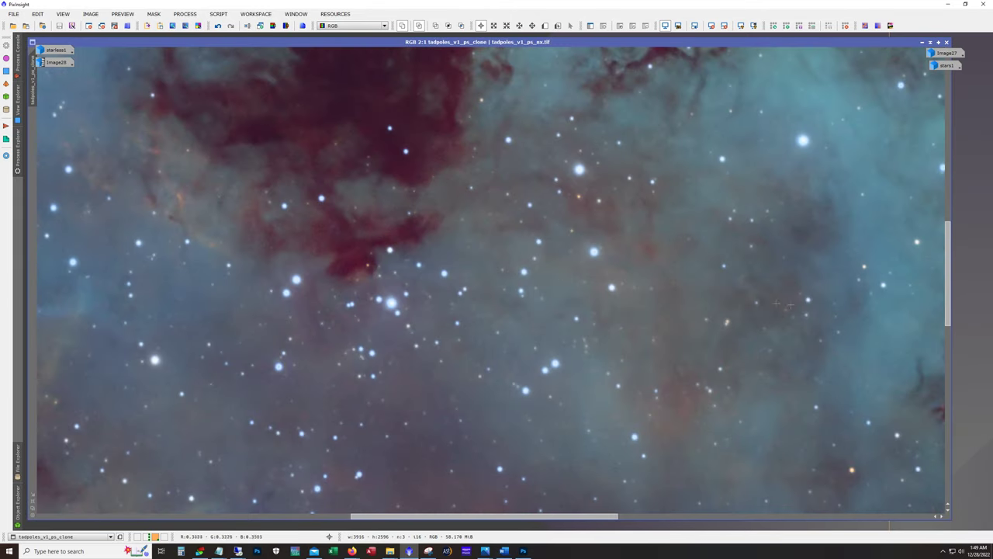
{"action": "scroll", "coordinate": [517, 282], "scroll_direction": "down", "scroll_amount": 1}
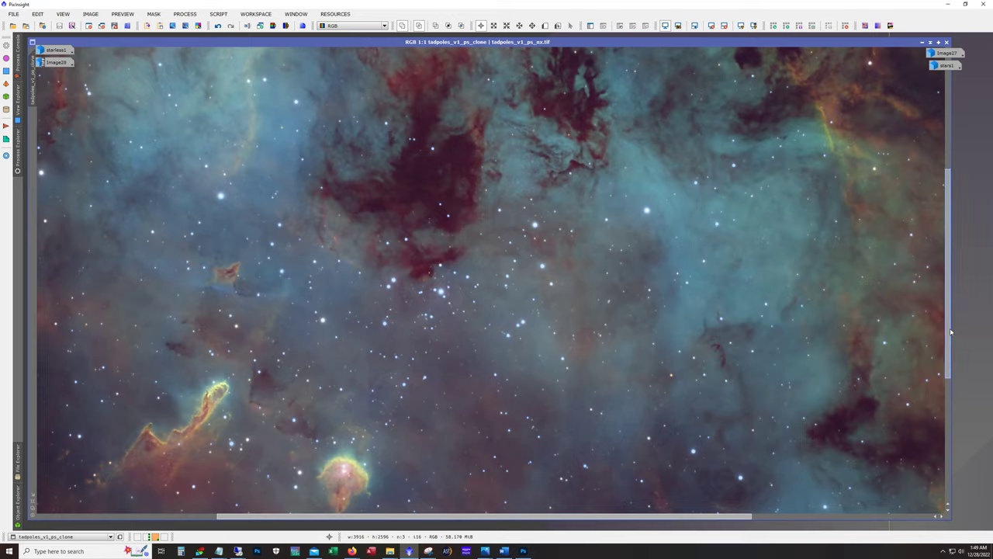
{"action": "left_click_drag", "start_coordinate": [949, 335], "coordinate": [955, 404]}
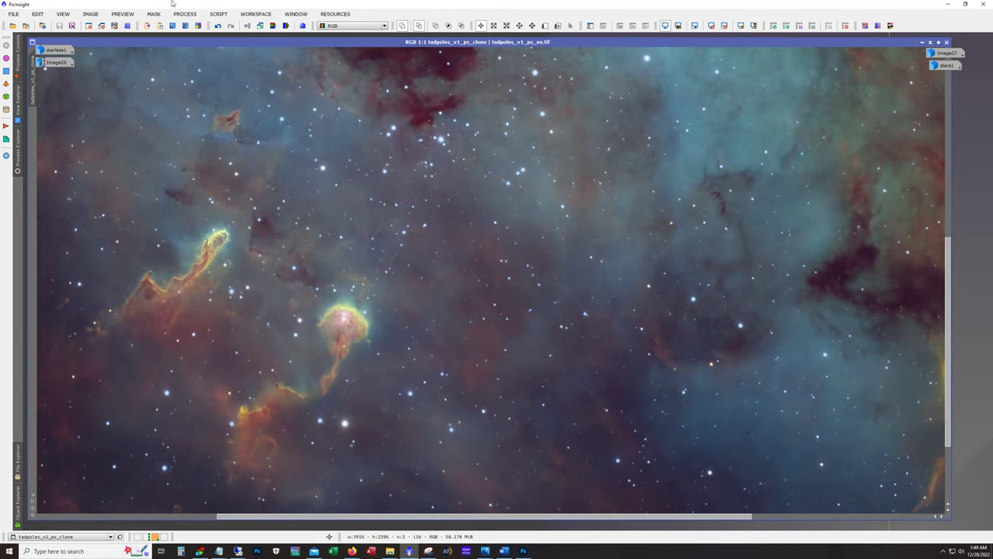
- Compare NoiseXTerminator before and after with undo/redo, ending with it applied at 1:2 zoom
{"action": "left_click", "coordinate": [219, 26]}
{"action": "left_click", "coordinate": [232, 26]}
{"action": "left_click", "coordinate": [219, 27]}
{"action": "left_click_drag", "start_coordinate": [435, 517], "coordinate": [613, 516]}
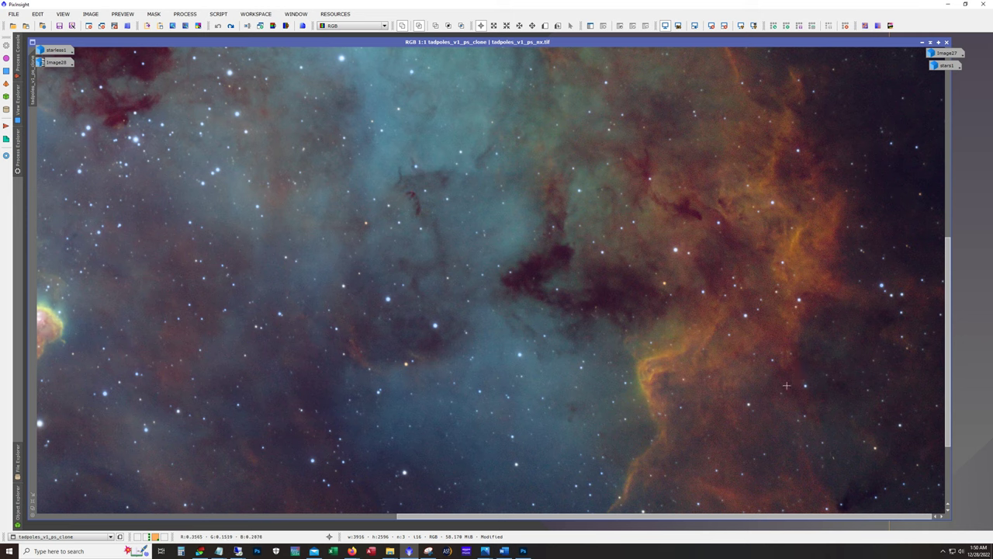
{"action": "left_click", "coordinate": [230, 26]}
{"action": "left_click", "coordinate": [218, 27]}
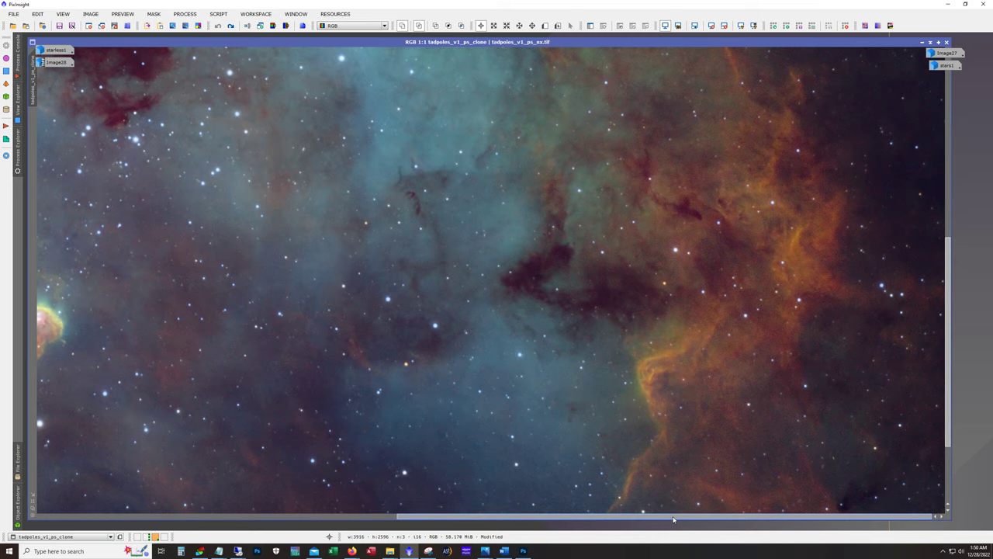
{"action": "left_click_drag", "start_coordinate": [674, 519], "coordinate": [202, 492]}
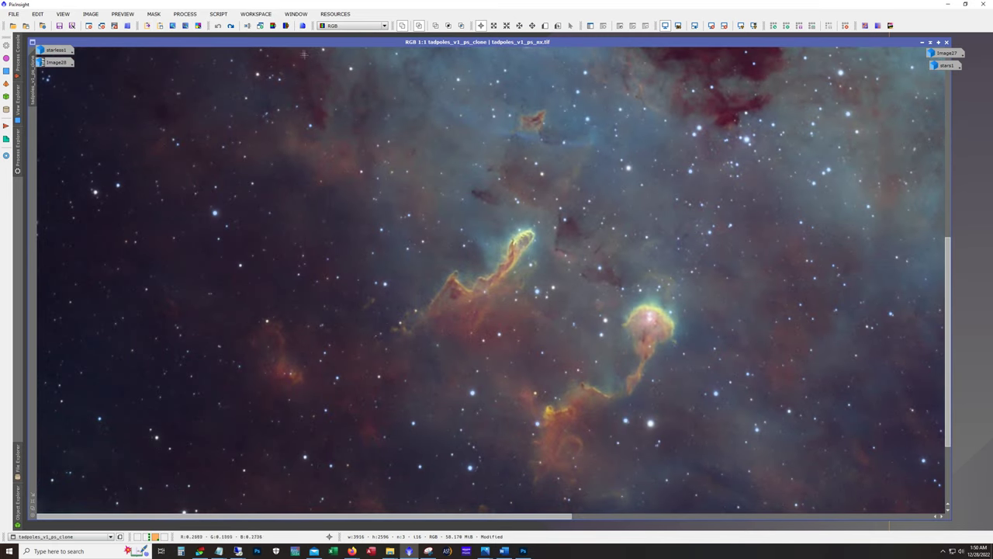
{"action": "left_click", "coordinate": [232, 28]}
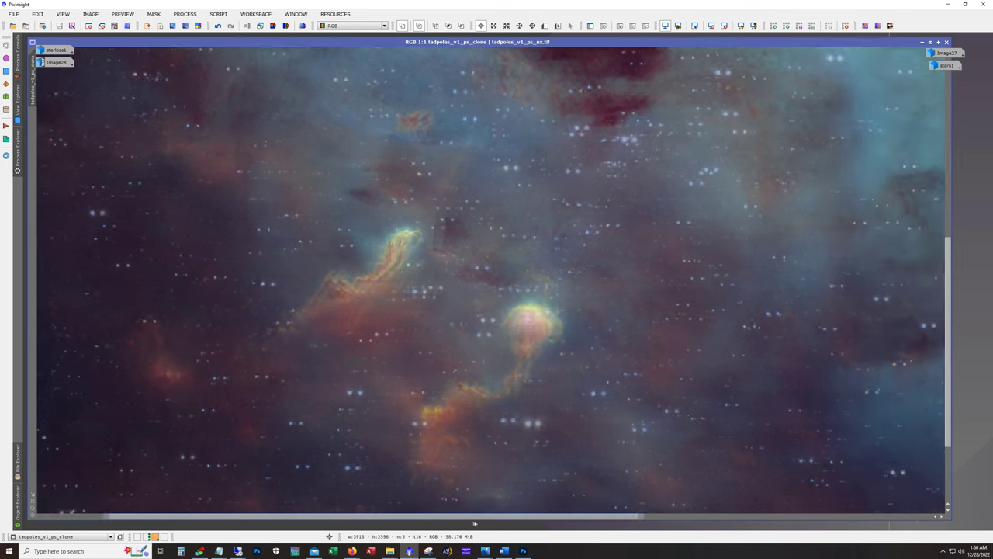
{"action": "left_click_drag", "start_coordinate": [391, 518], "coordinate": [435, 518]}
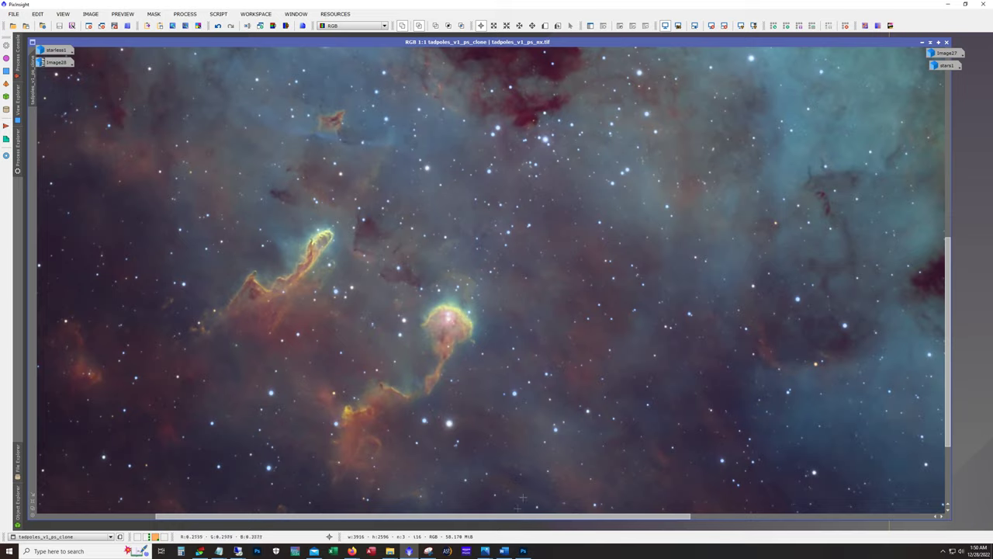
{"action": "scroll", "coordinate": [588, 422], "scroll_direction": "down", "scroll_amount": 1}
{"action": "scroll", "coordinate": [588, 422], "scroll_direction": "down", "scroll_amount": 1}
{"action": "scroll", "coordinate": [589, 423], "scroll_direction": "up", "scroll_amount": 1}
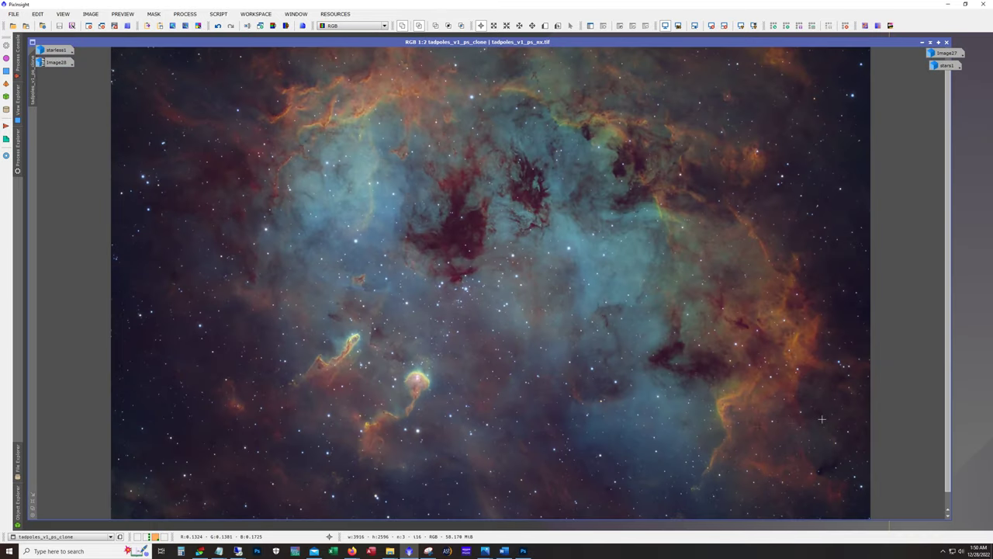